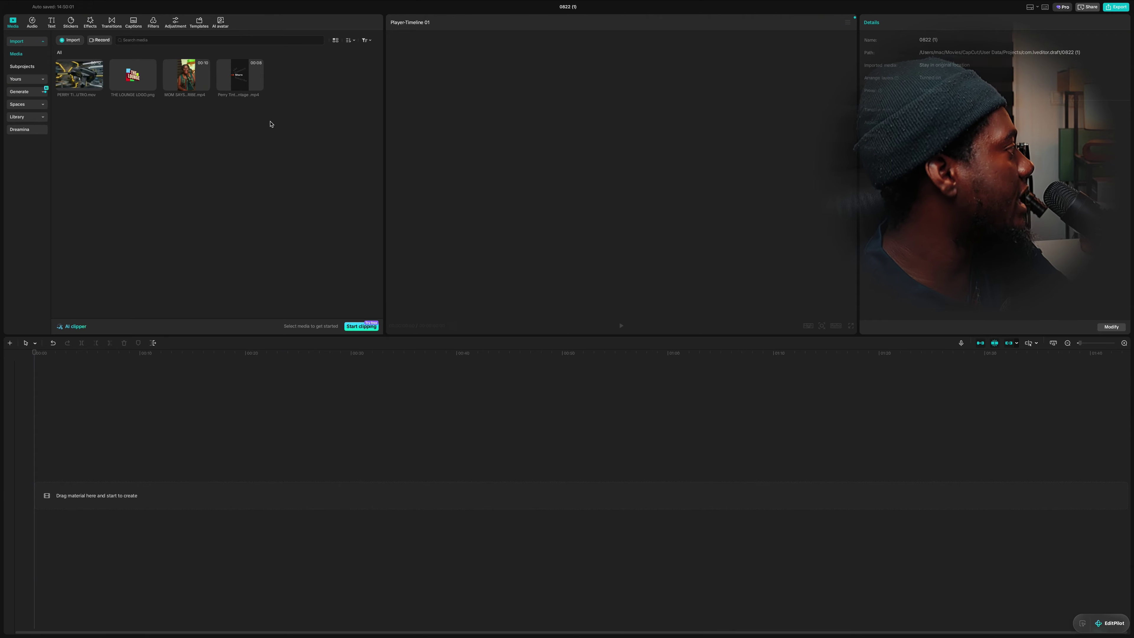
# Step: Place all four imported media on the timeline, stacking the THE LOUNGE LOGO image and the MOM SAYS SUBSCRIBE clip on separate tracks above the intro video
pyautogui.moveTo(271, 124); pyautogui.dragTo(26, 474)
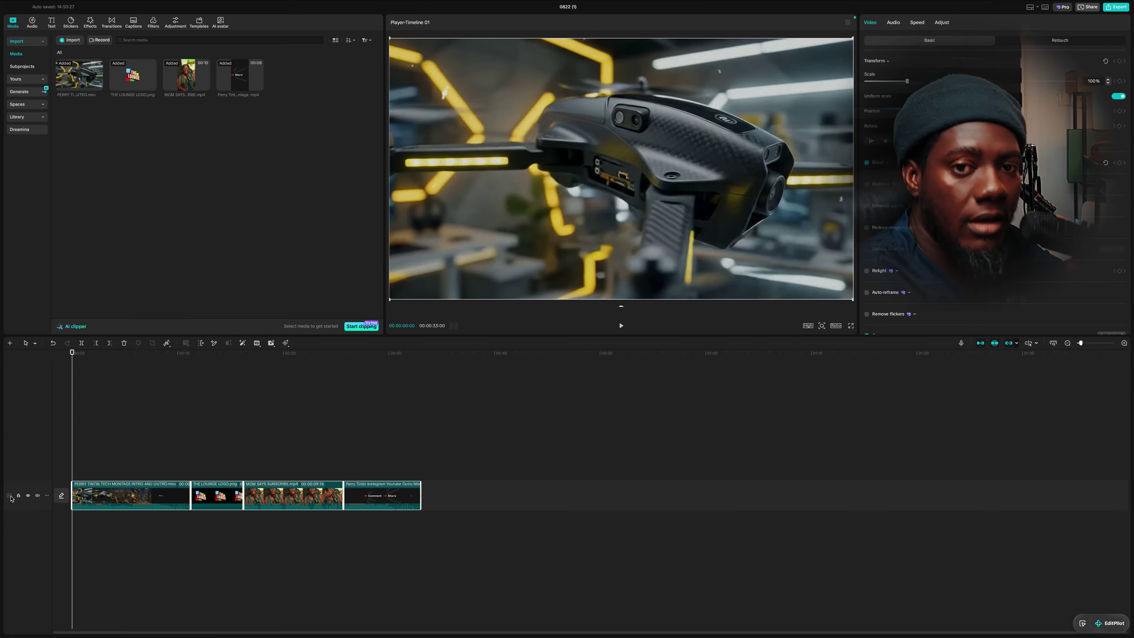
pyautogui.click(121, 453)
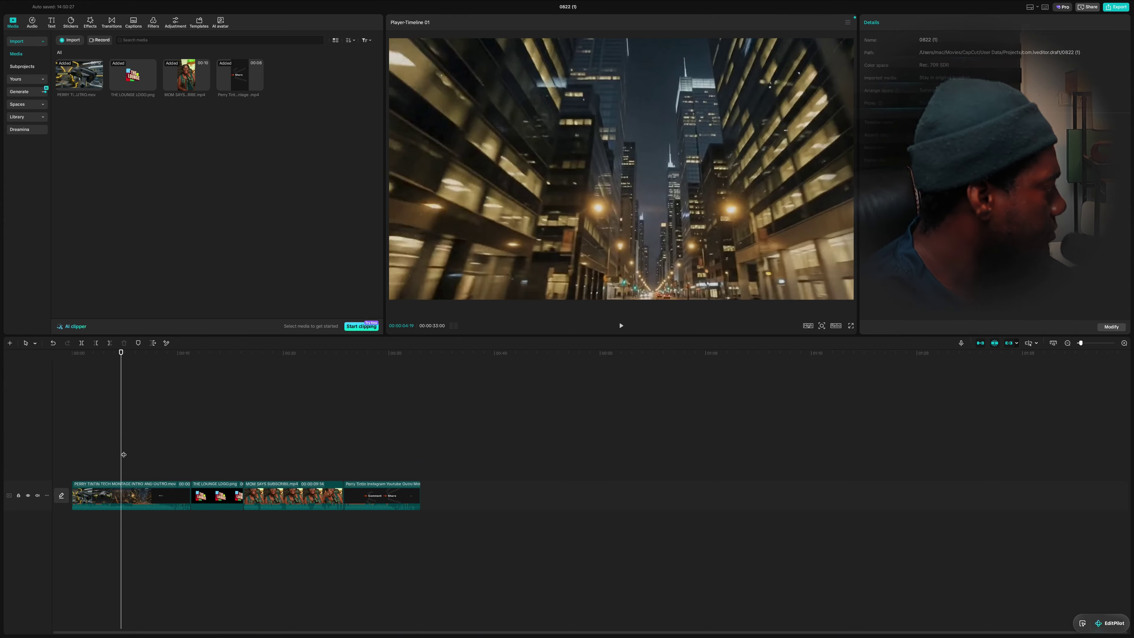
pyautogui.moveTo(217, 494); pyautogui.dragTo(118, 467)
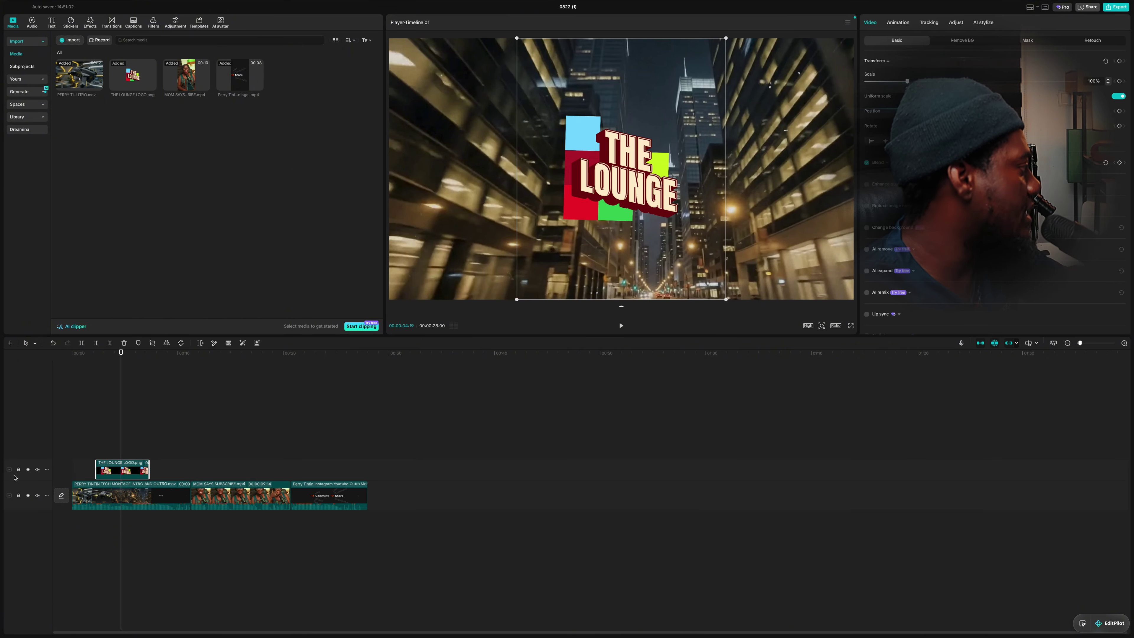
pyautogui.moveTo(233, 496); pyautogui.dragTo(114, 450)
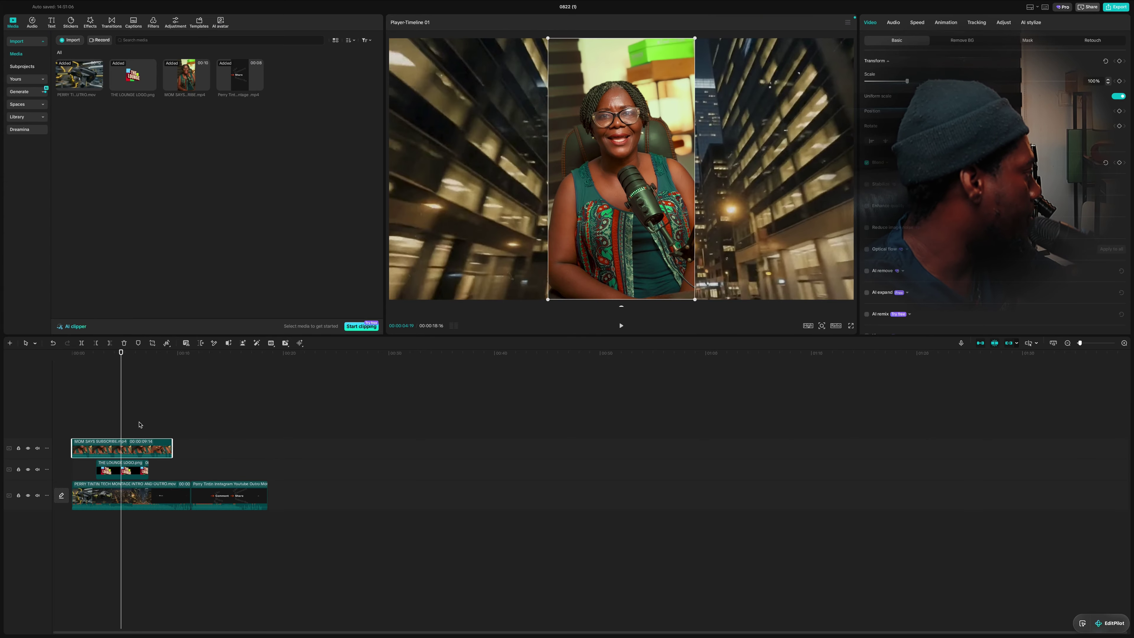
# Step: Extract the audio from the MOM SAYS SUBSCRIBE clip and add the favorite song Playful Beauty Lifestyle House on a track below it
pyautogui.rightClick(136, 449)
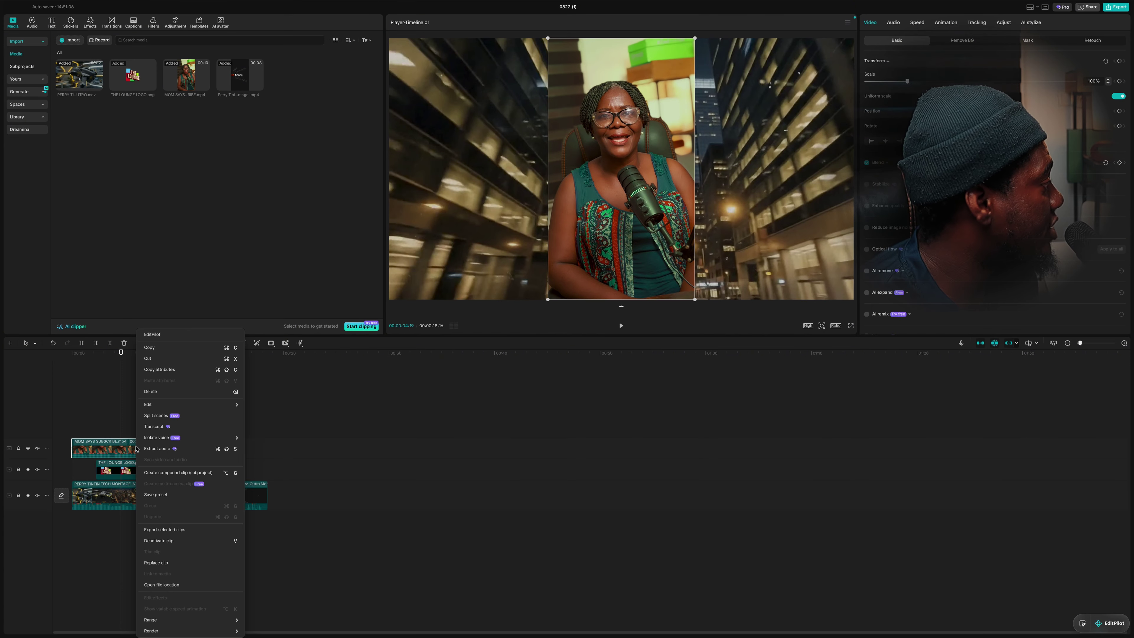
pyautogui.click(181, 453)
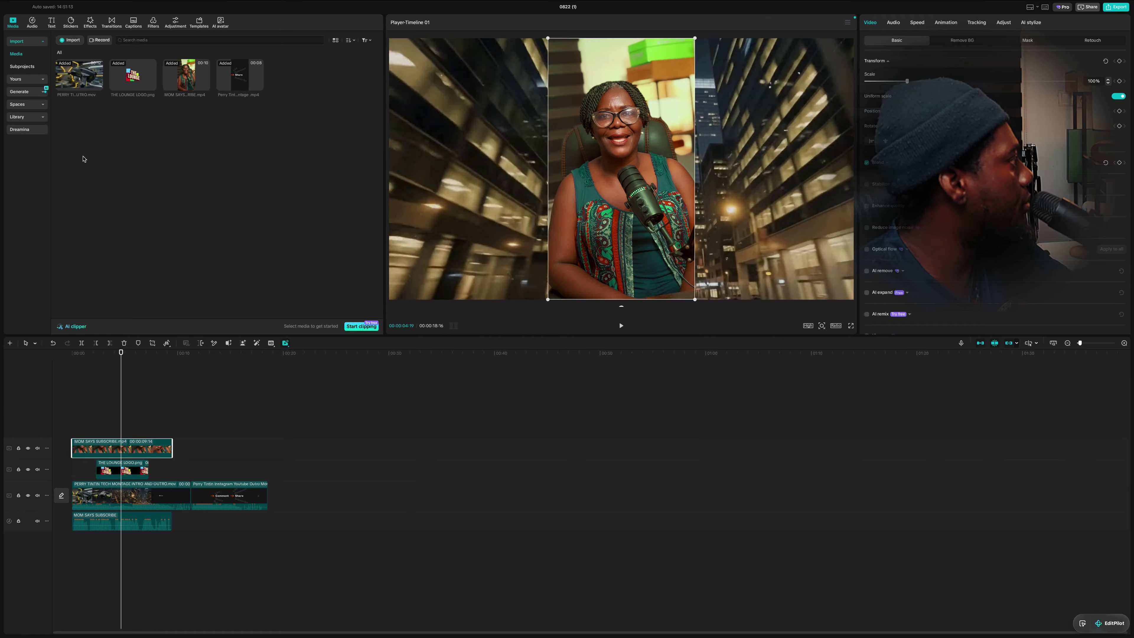
pyautogui.click(32, 22)
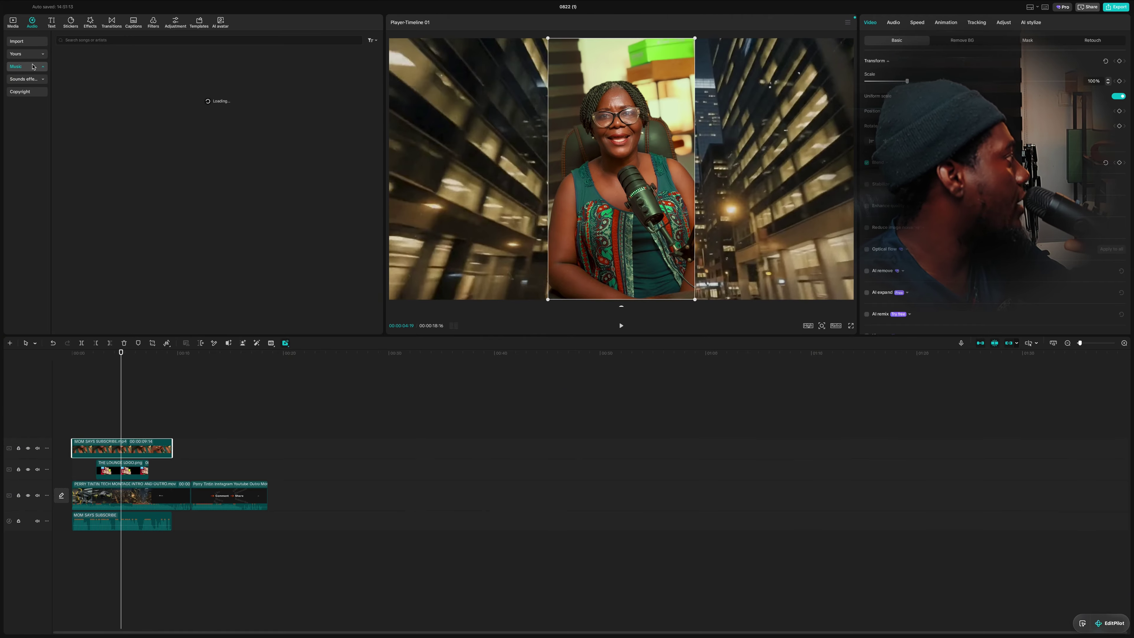
pyautogui.click(24, 55)
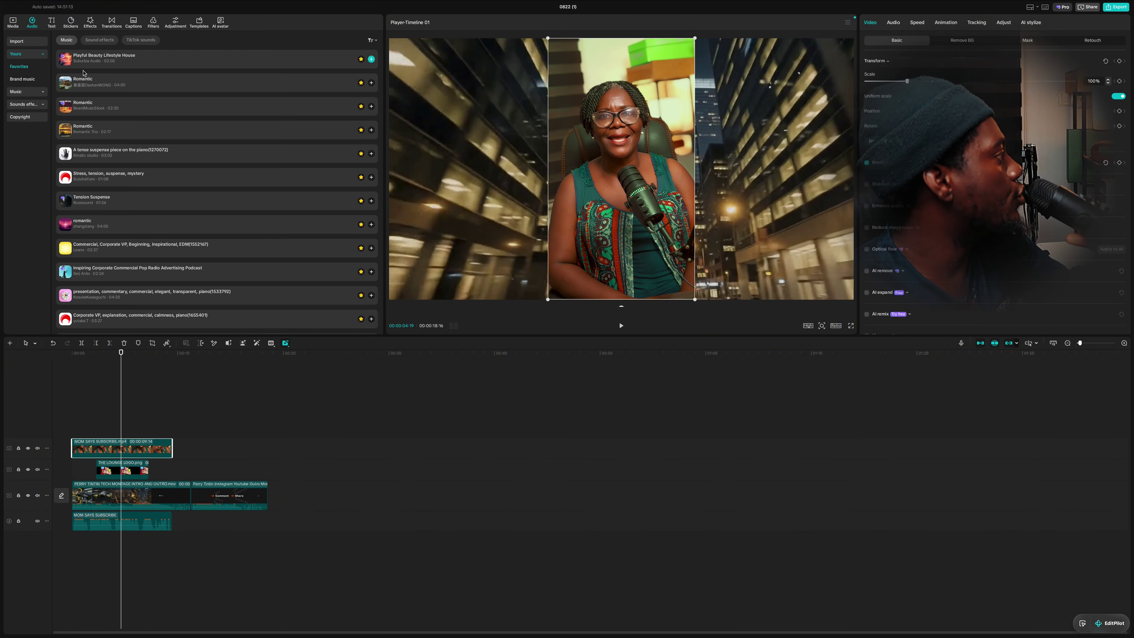
pyautogui.moveTo(85, 60); pyautogui.dragTo(61, 547)
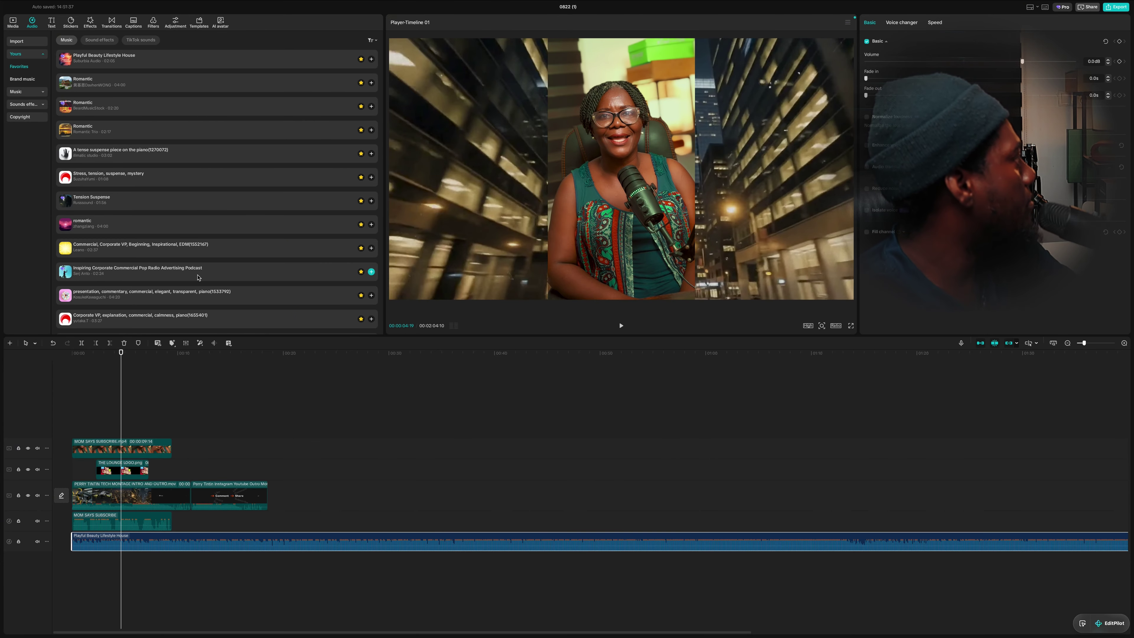
# Step: Add the yellow IMPORTANT text template and the grinning monkey face sticker on new tracks above the video clips at the playhead
pyautogui.click(51, 24)
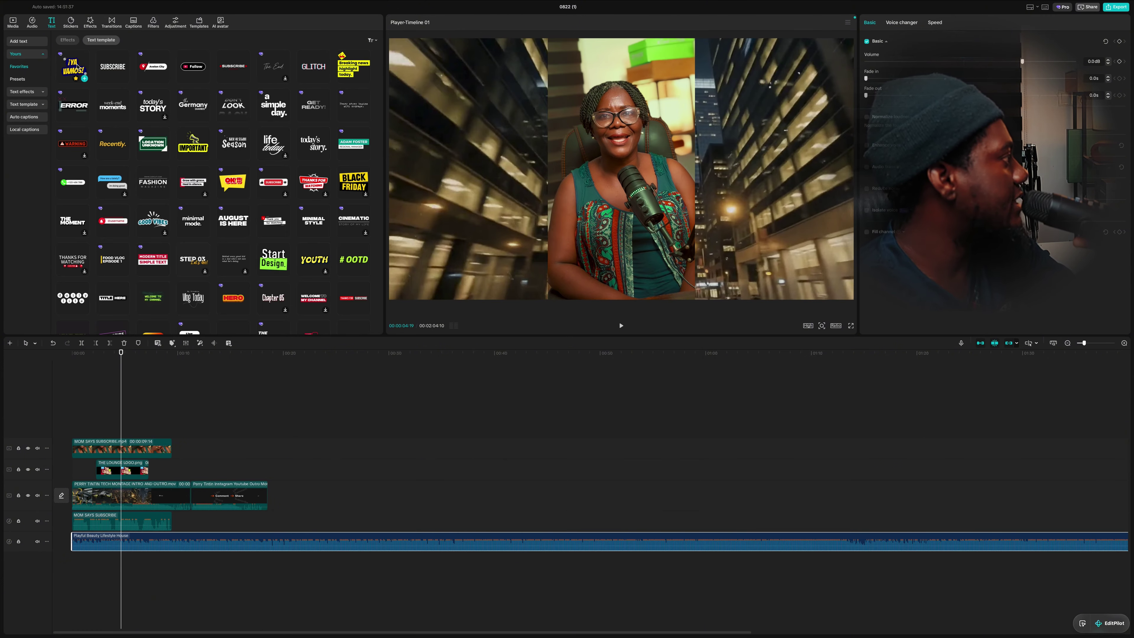
pyautogui.moveTo(193, 143); pyautogui.dragTo(110, 425)
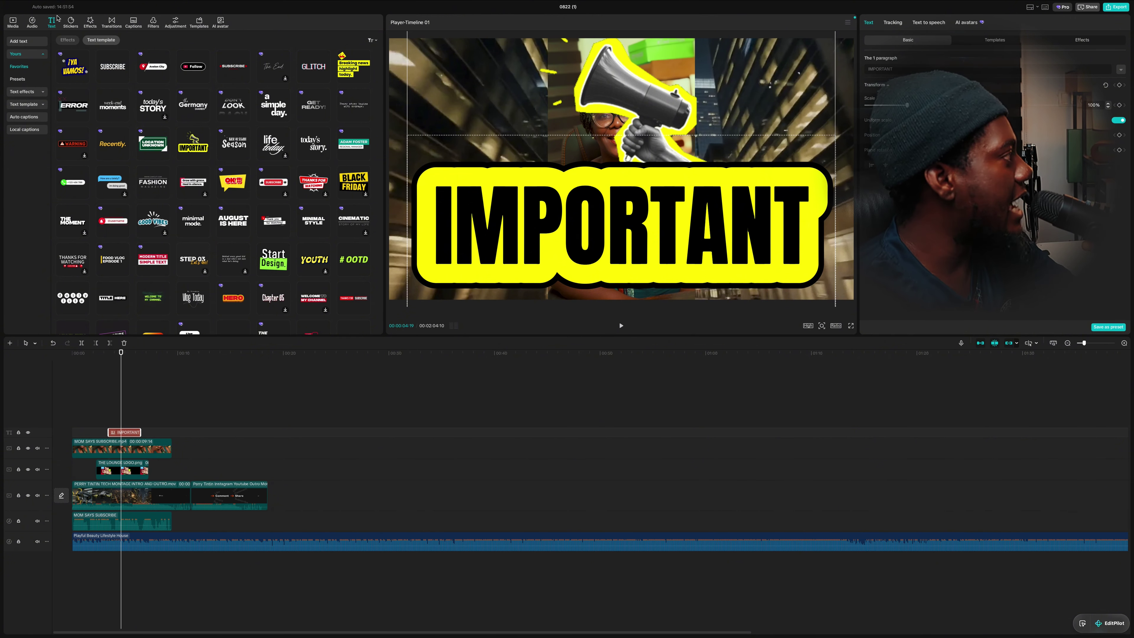
pyautogui.click(71, 23)
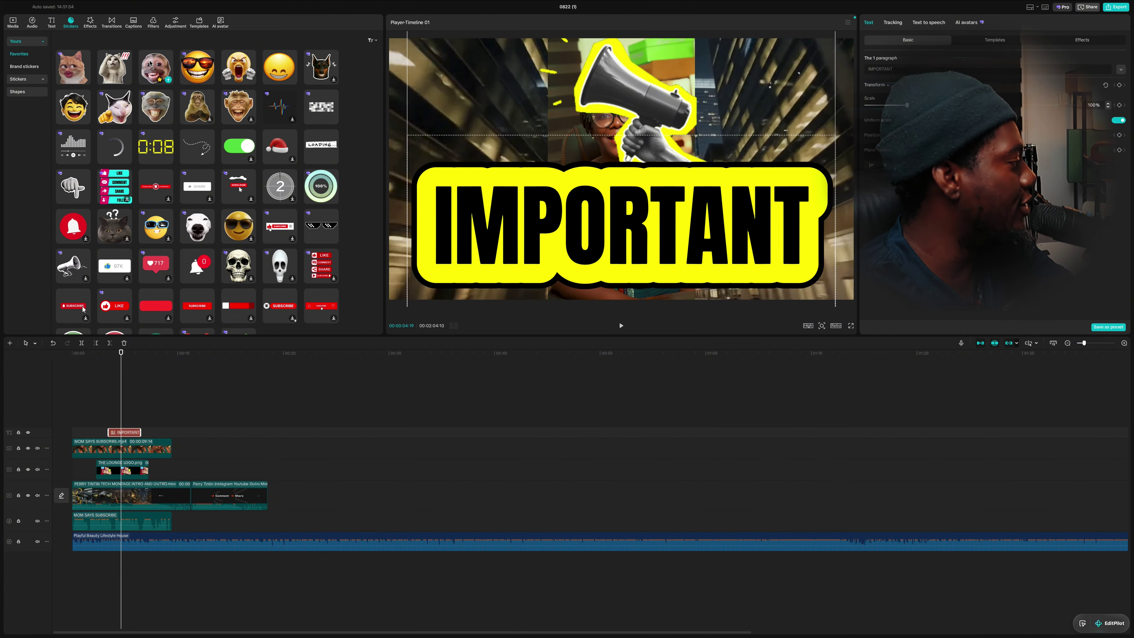
pyautogui.moveTo(150, 64); pyautogui.dragTo(111, 420)
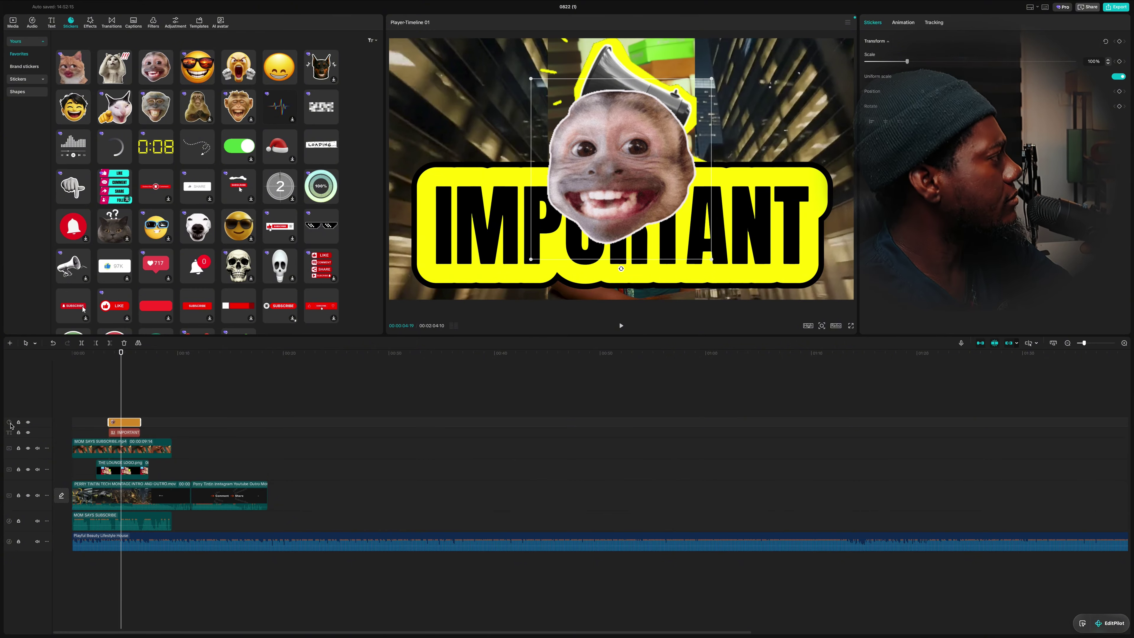
# Step: Layer the favorite Cyber Noir video effect above the sticker and preview frames before, within and after the effect
pyautogui.click(89, 21)
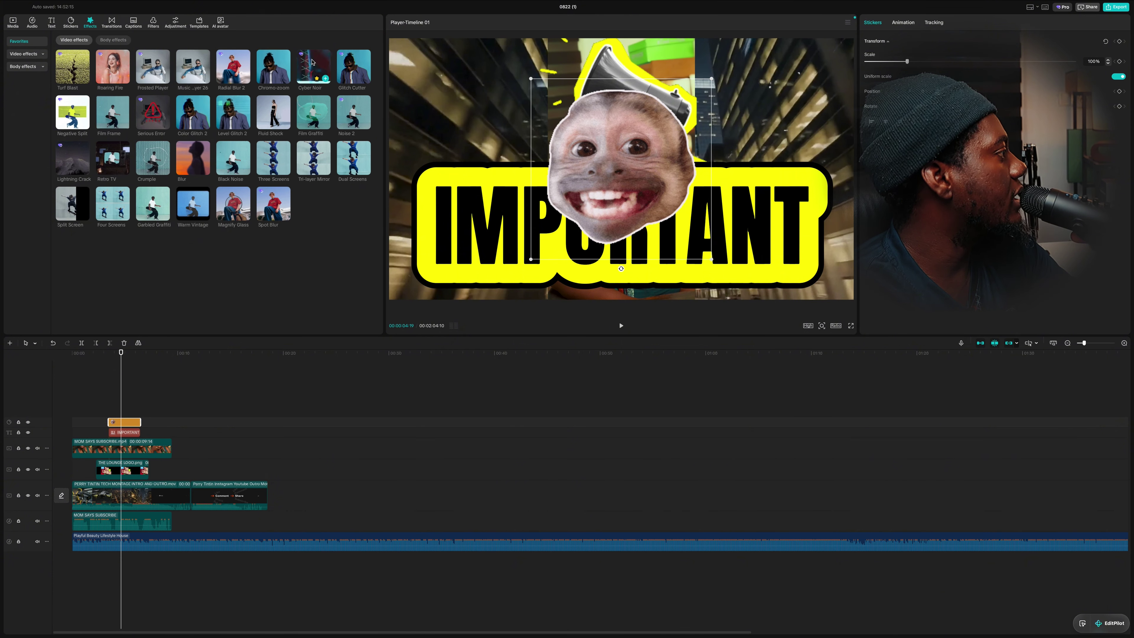
pyautogui.moveTo(313, 67); pyautogui.dragTo(124, 411)
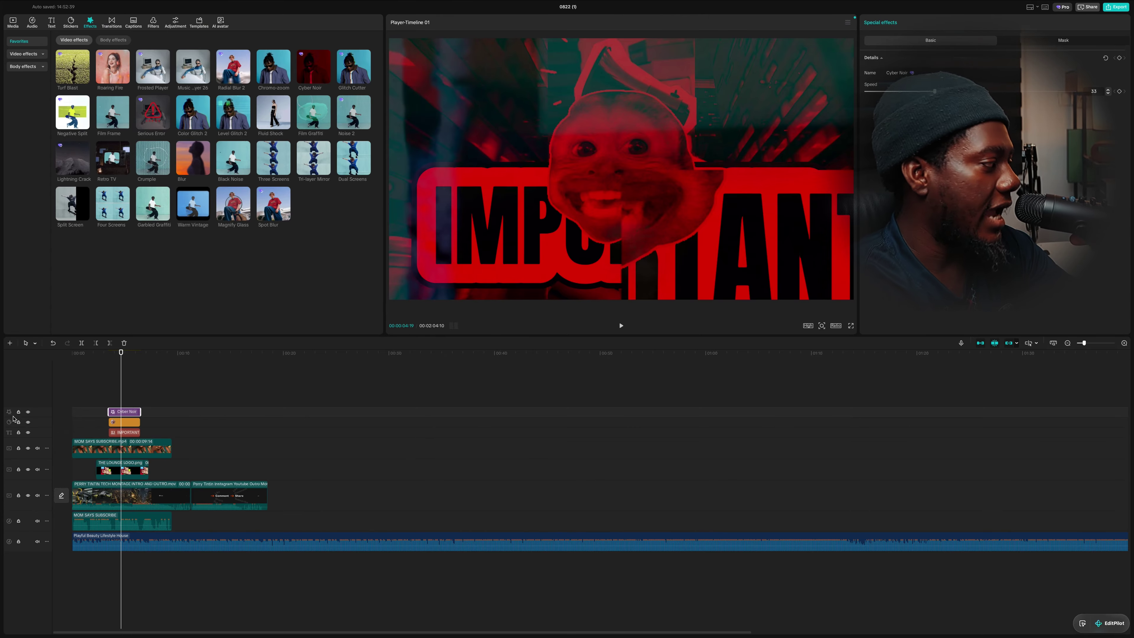
pyautogui.click(108, 401)
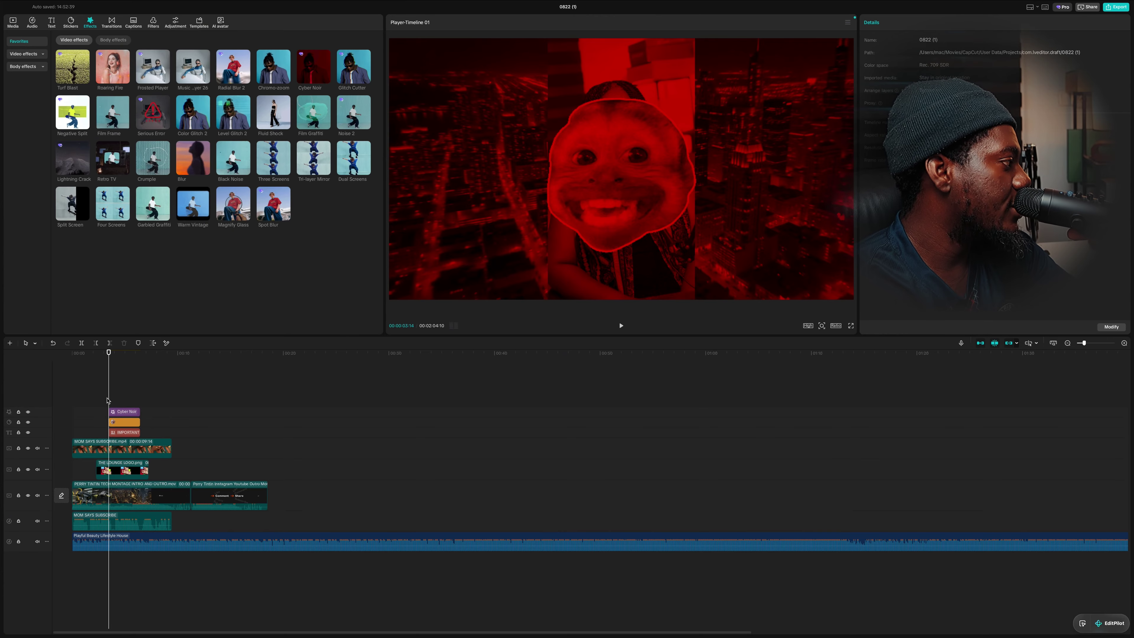
pyautogui.moveTo(111, 401)
pyautogui.mouseDown()
pyautogui.moveTo(139, 401)
pyautogui.moveTo(109, 406)
pyautogui.mouseUp()
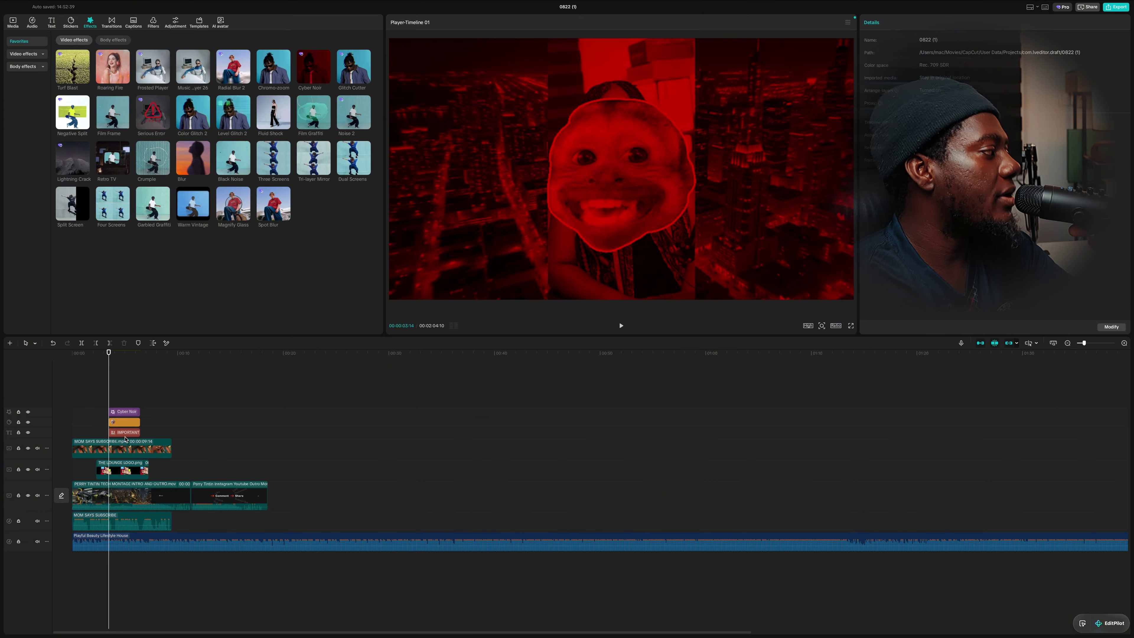
pyautogui.click(105, 396)
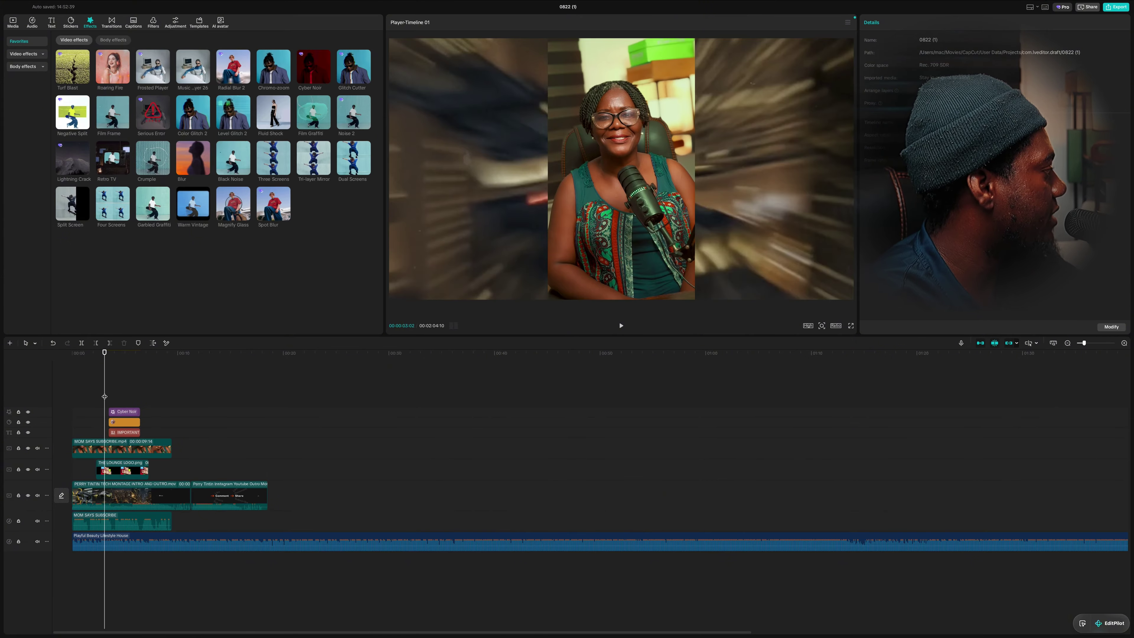
pyautogui.click(164, 420)
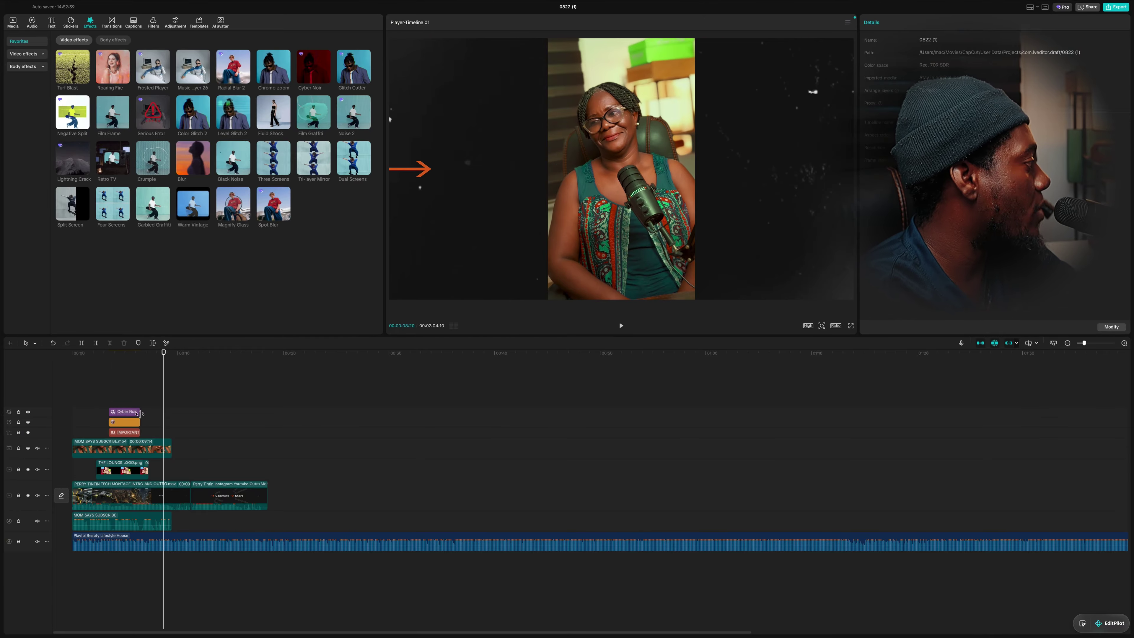
pyautogui.click(120, 389)
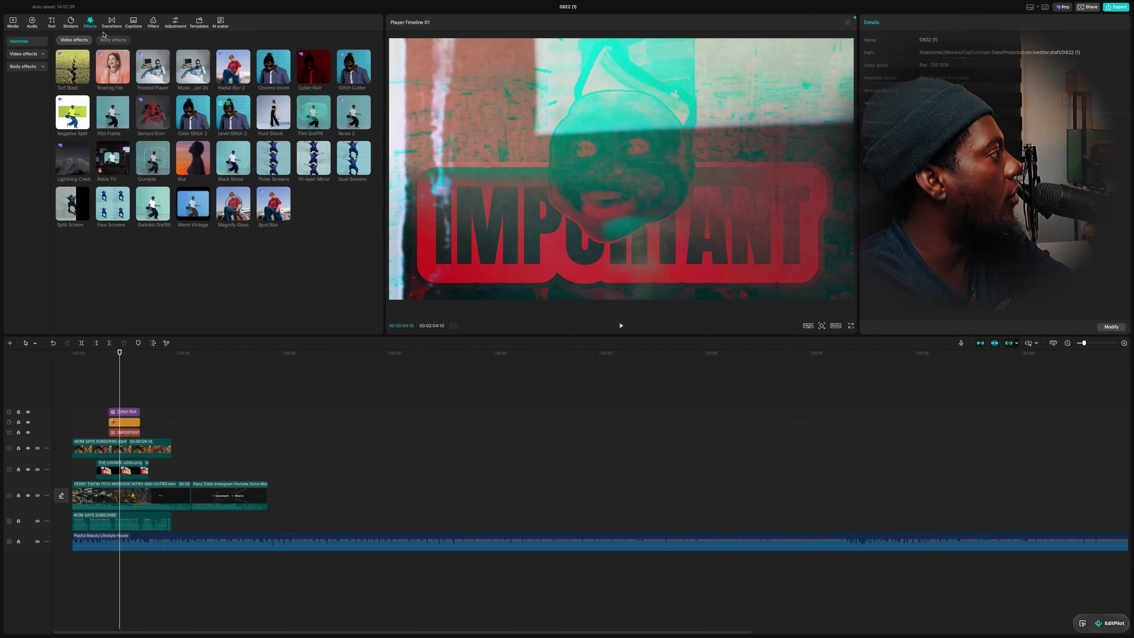
# Step: Try to add a favorite transition to the empty timeline area above the stacked clips
pyautogui.click(111, 21)
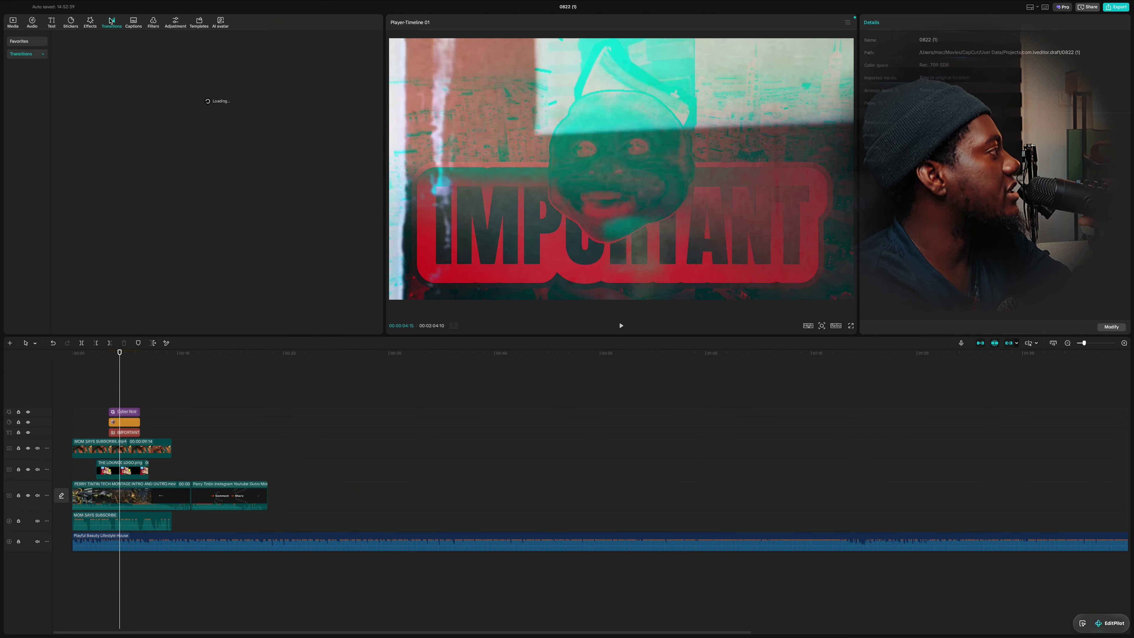
pyautogui.click(28, 42)
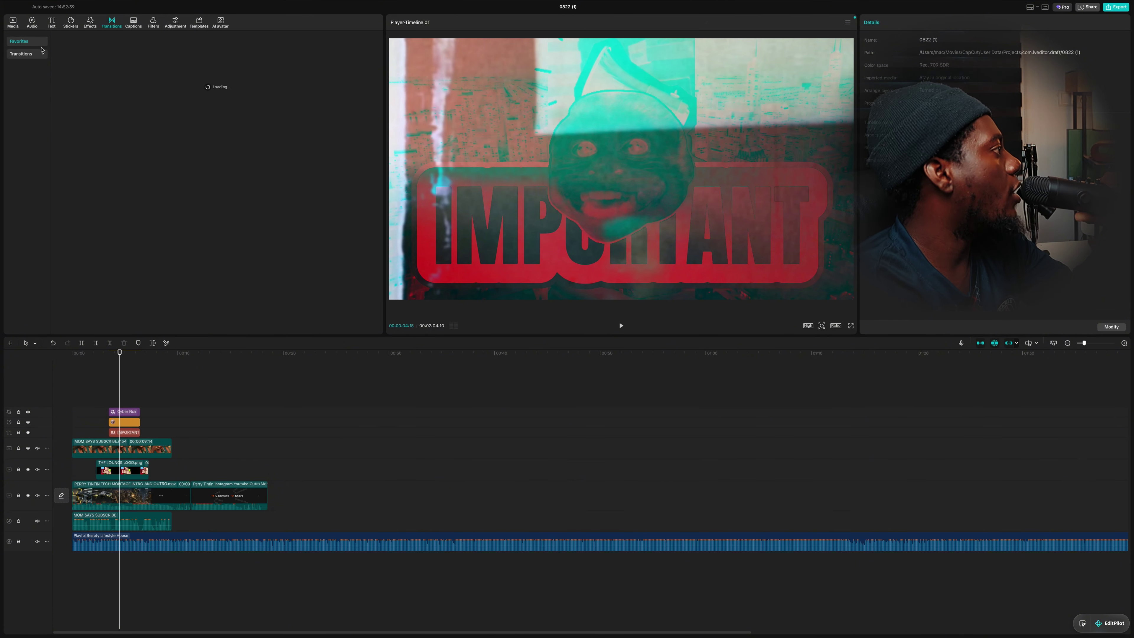
pyautogui.moveTo(113, 52); pyautogui.dragTo(120, 383)
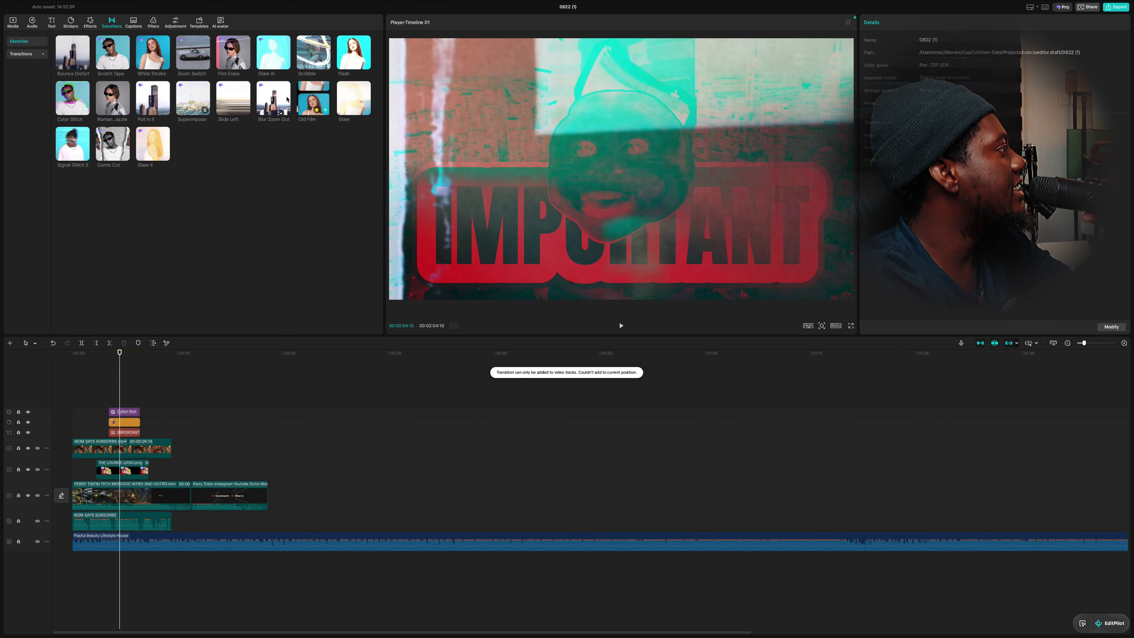
# Step: Generate automatic English lyrics and place the resulting "step down" lyric above the Cyber Noir effect at the playhead
pyautogui.click(134, 22)
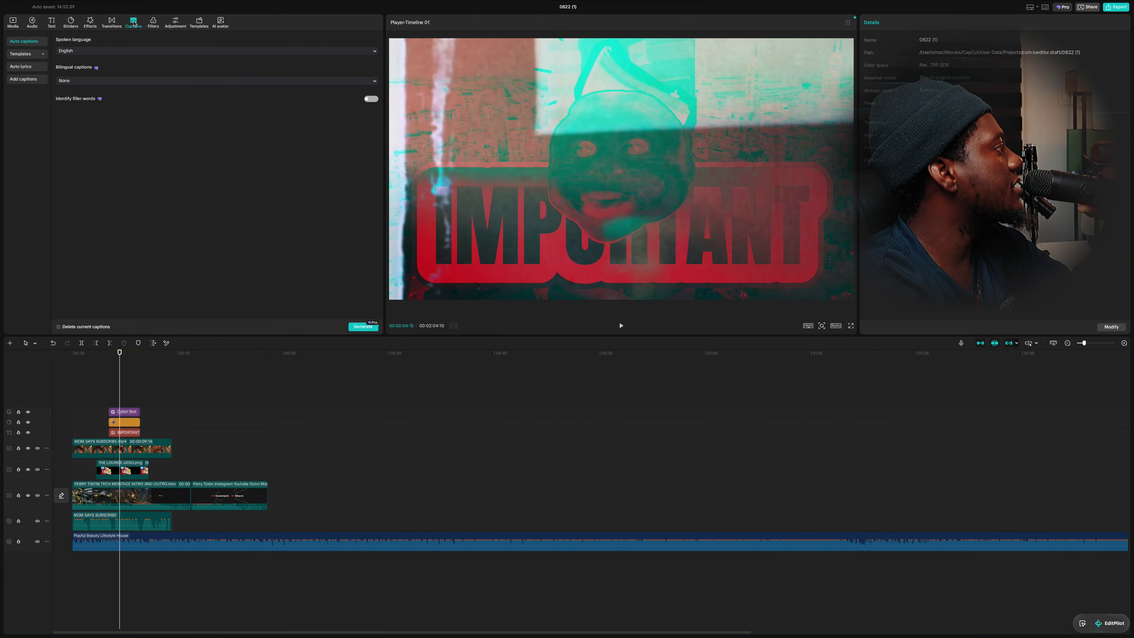
pyautogui.click(18, 65)
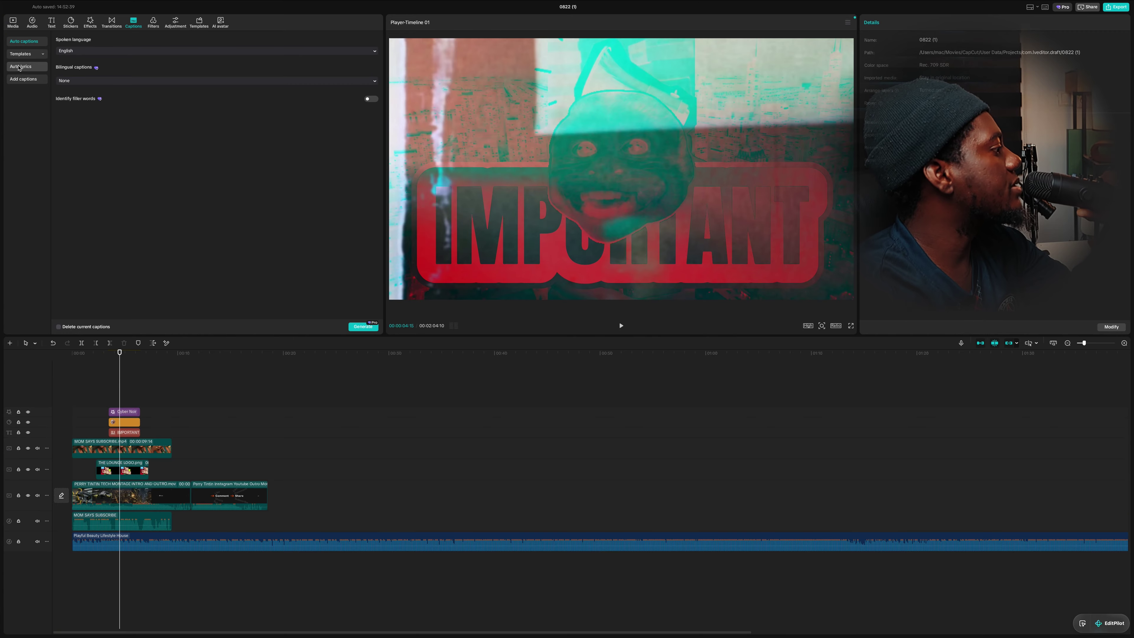
pyautogui.click(360, 327)
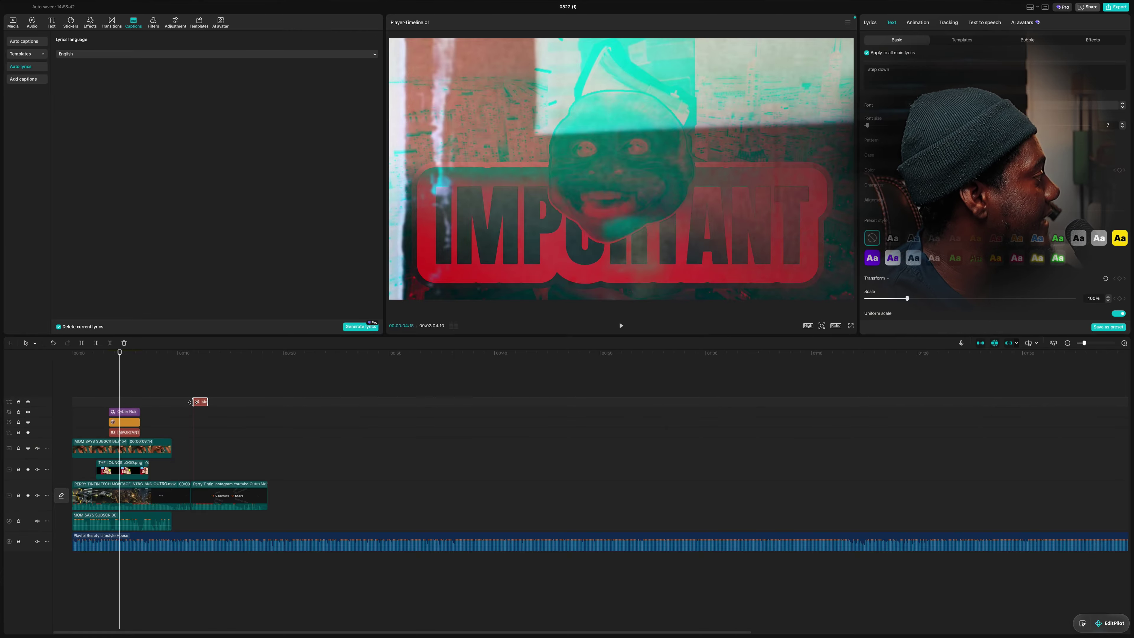
pyautogui.moveTo(193, 402); pyautogui.dragTo(127, 402)
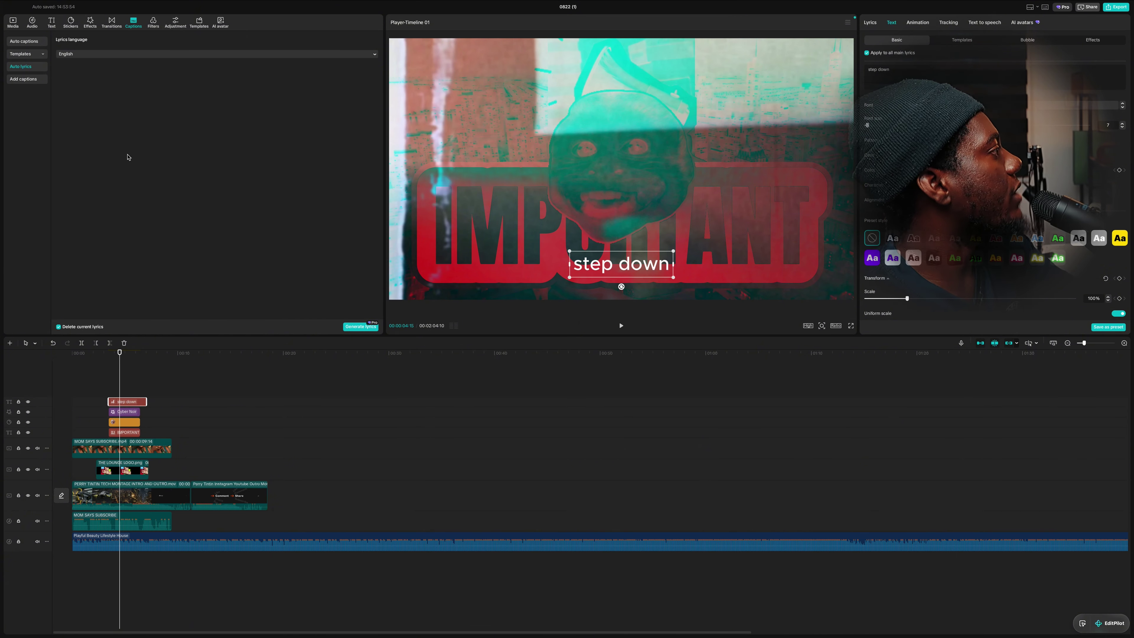
# Step: Add the favorite Rio Nights filter on a new track above the "step down" lyric
pyautogui.click(154, 22)
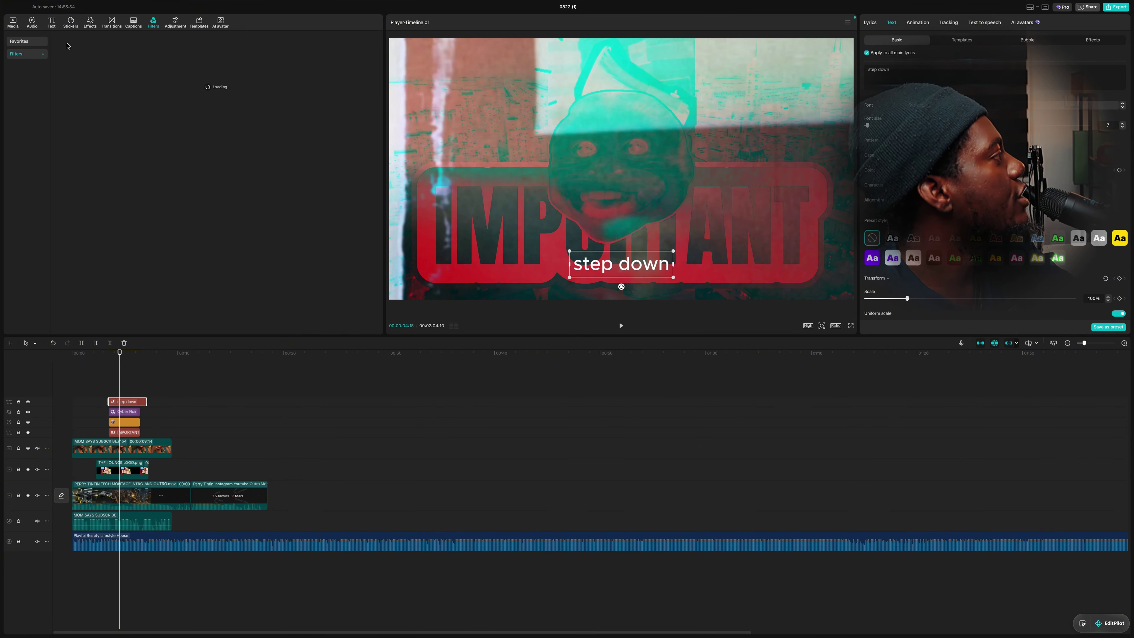
pyautogui.click(31, 42)
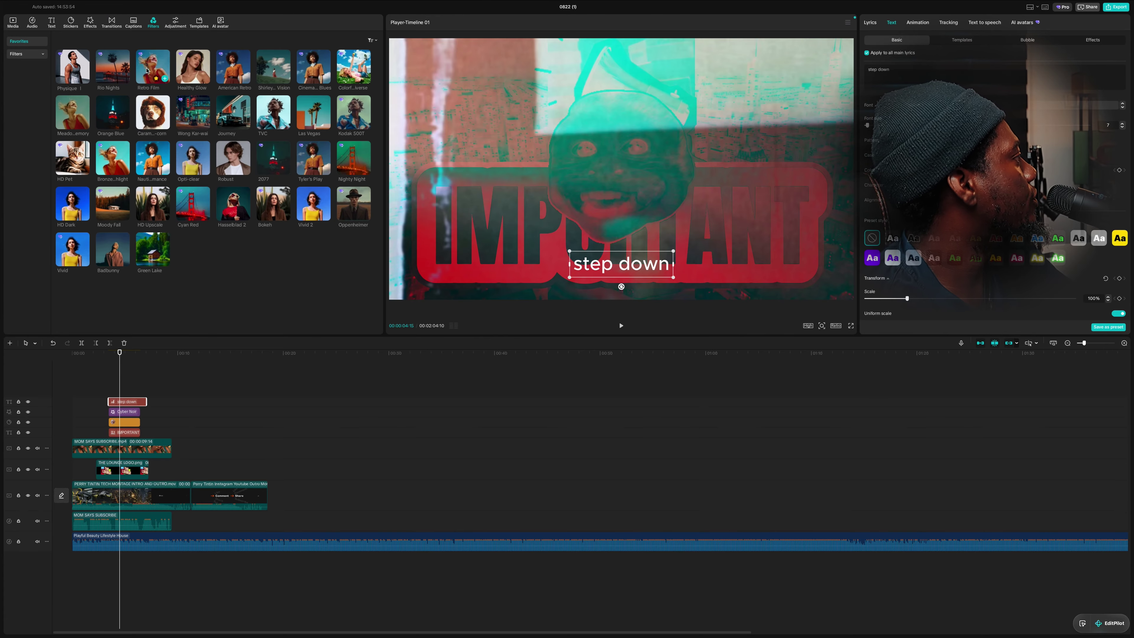
pyautogui.moveTo(110, 64); pyautogui.dragTo(111, 389)
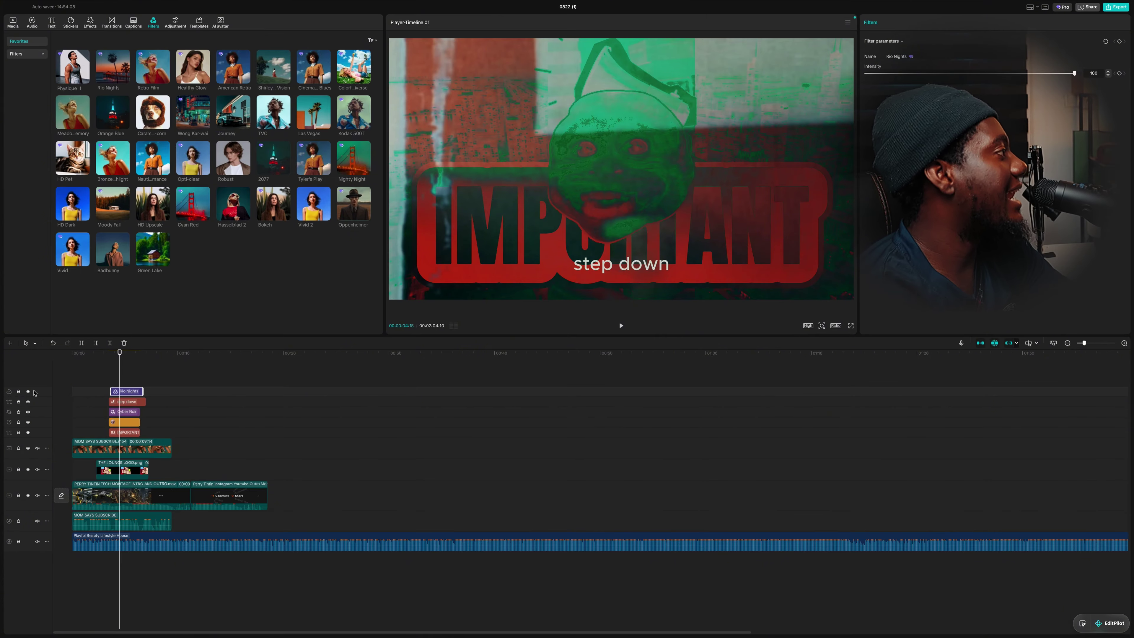
# Step: Open the adjustment options and inspect the MOM SAYS SUBSCRIBE clip and the Rio Nights filter at frames outside and inside the stacked layers
pyautogui.click(175, 21)
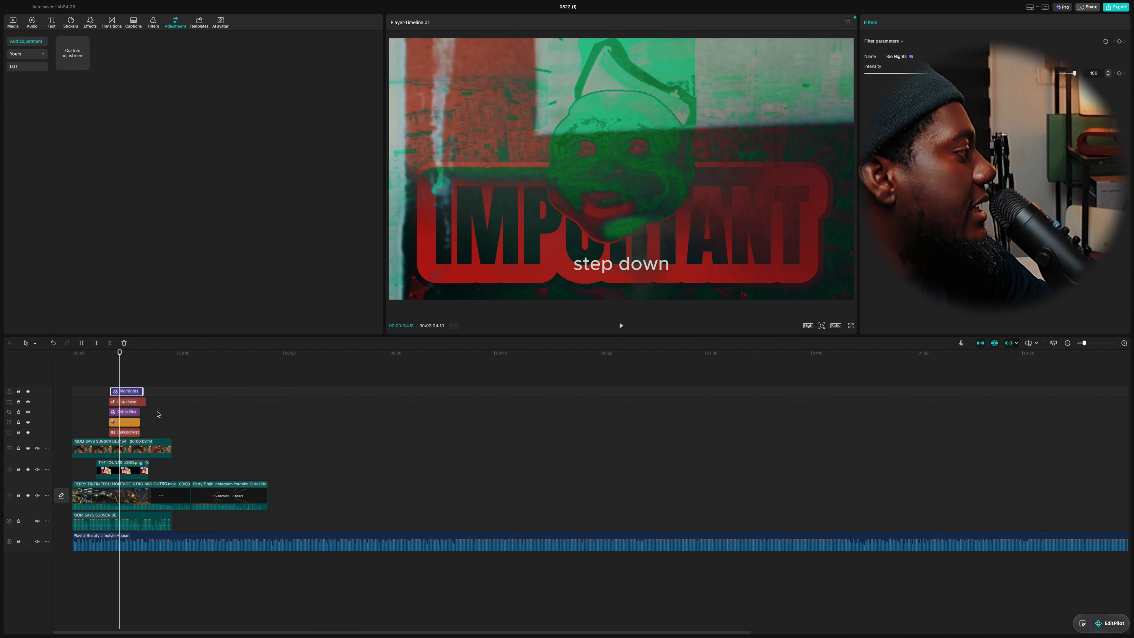
pyautogui.click(101, 452)
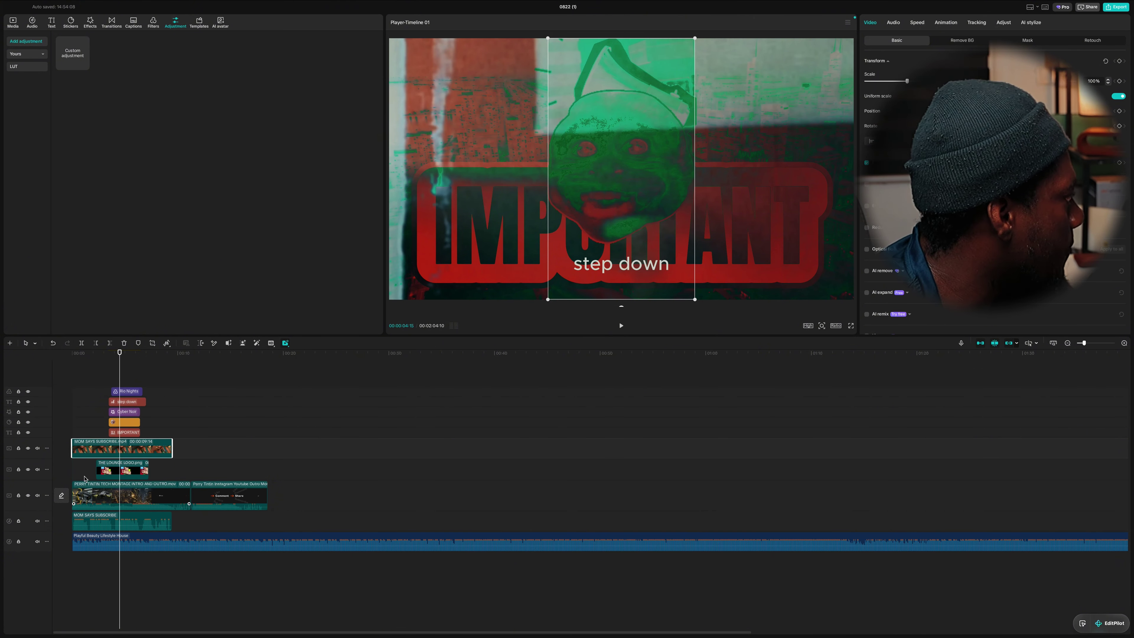
pyautogui.click(83, 425)
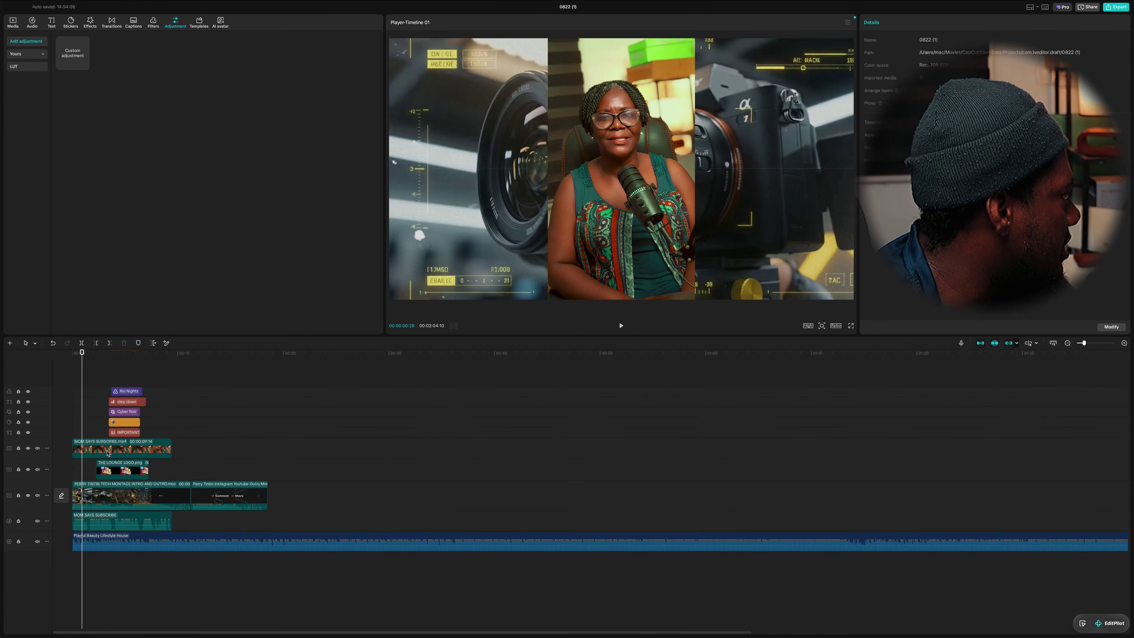
pyautogui.click(108, 453)
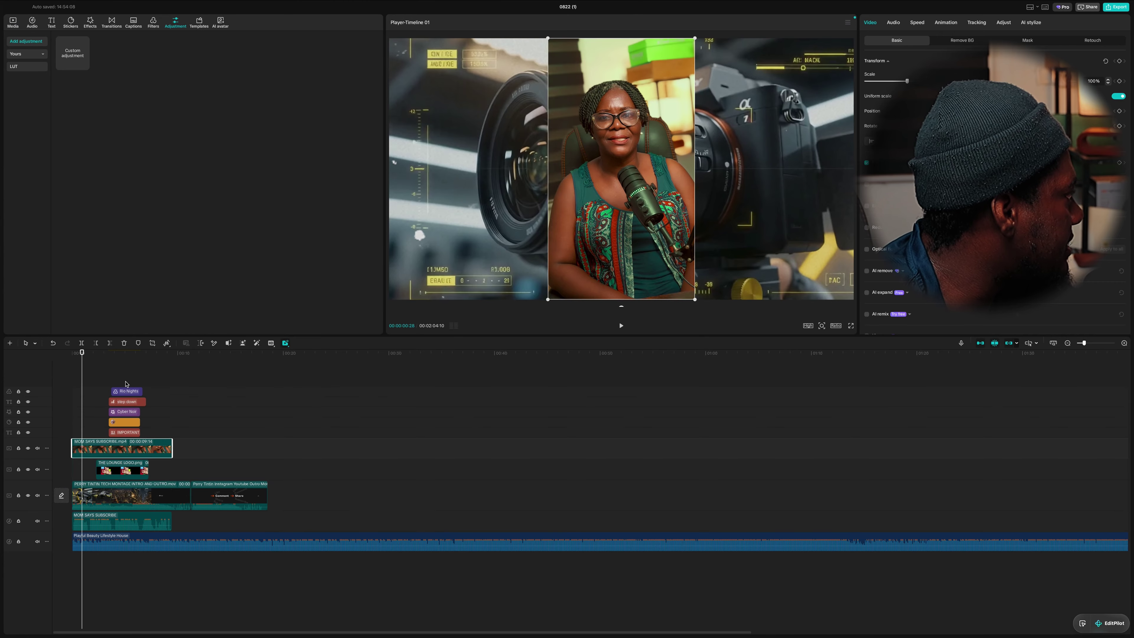
pyautogui.click(126, 383)
pyautogui.click(136, 395)
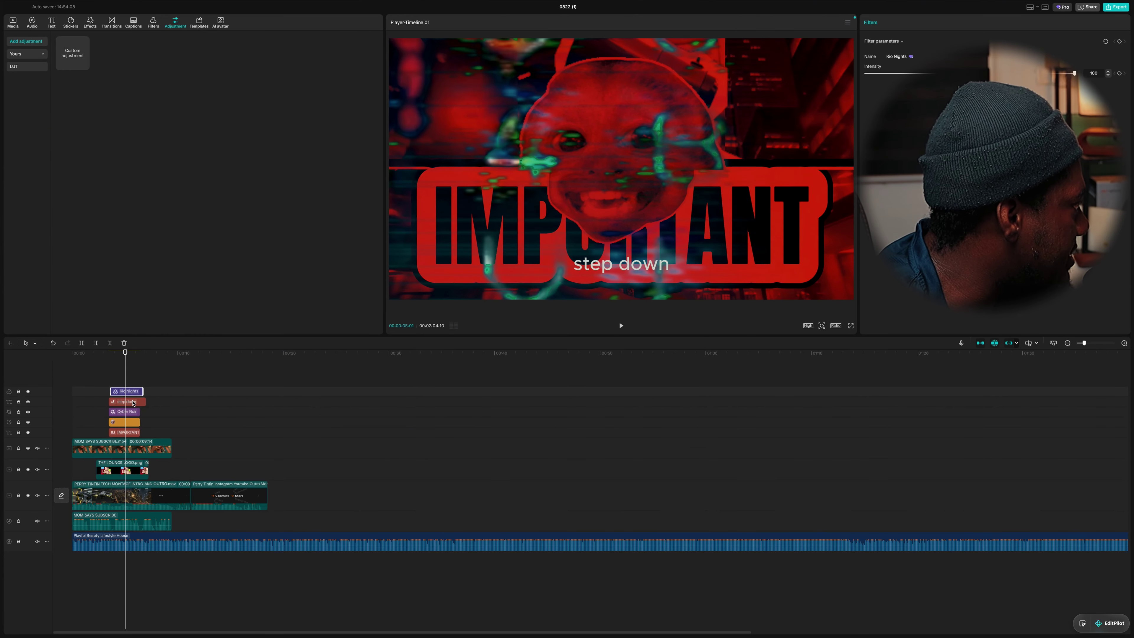
# Step: Inspect the stacked layers one by one: the "step down" lyric, Cyber Noir effect, sticker, IMPORTANT text, MOM SAYS SUBSCRIBE video and Playful Beauty Lifestyle House audio
pyautogui.click(133, 403)
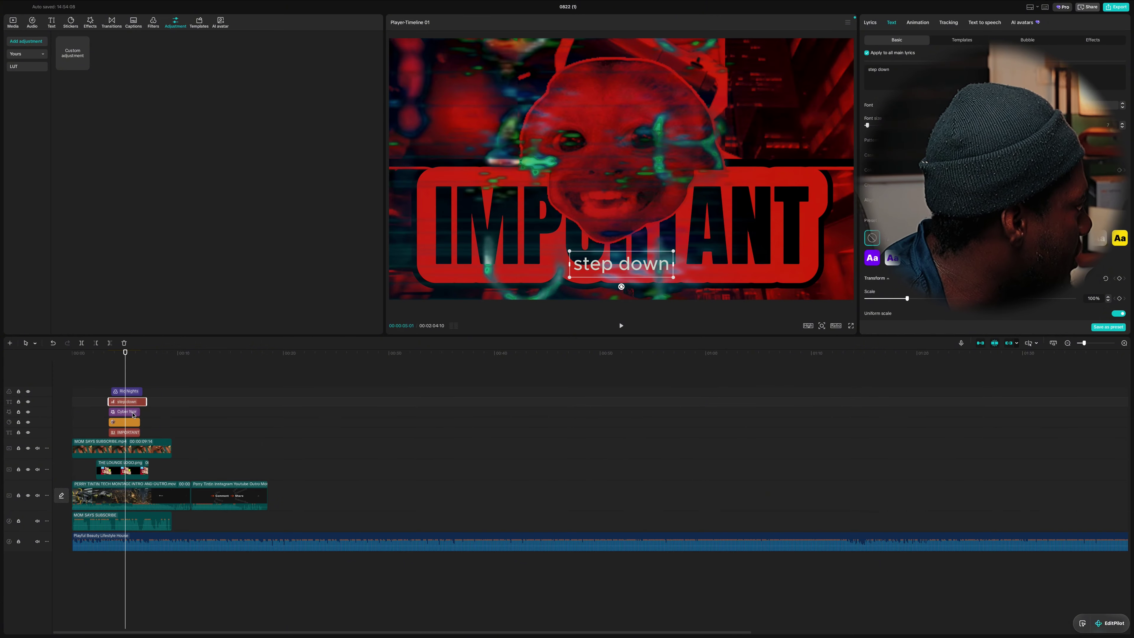
pyautogui.click(132, 413)
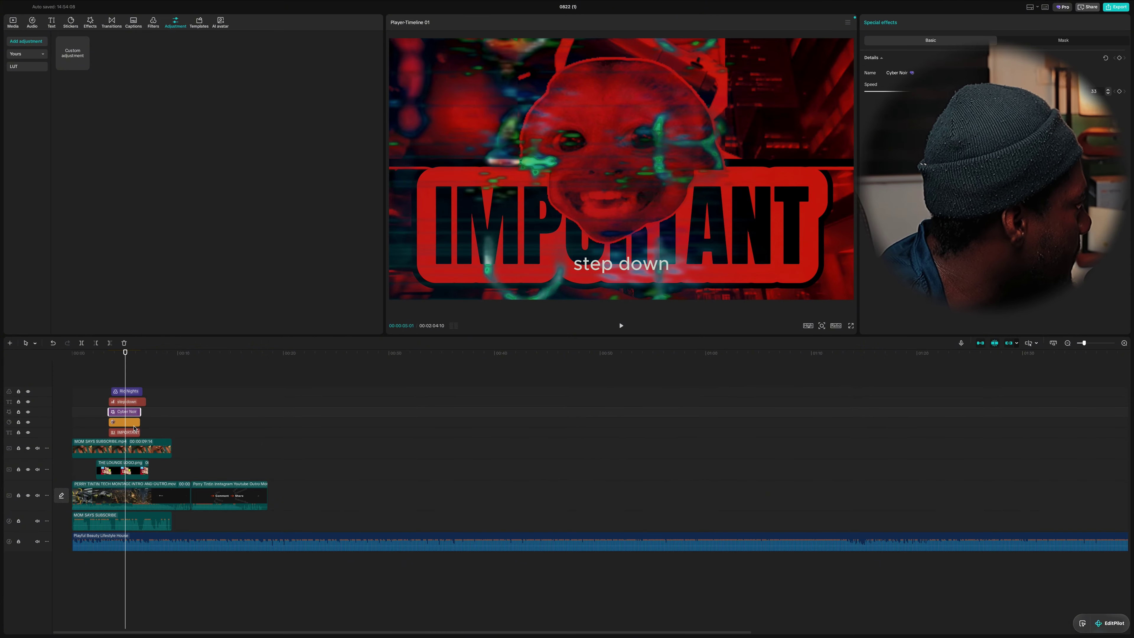
pyautogui.click(134, 422)
pyautogui.click(131, 433)
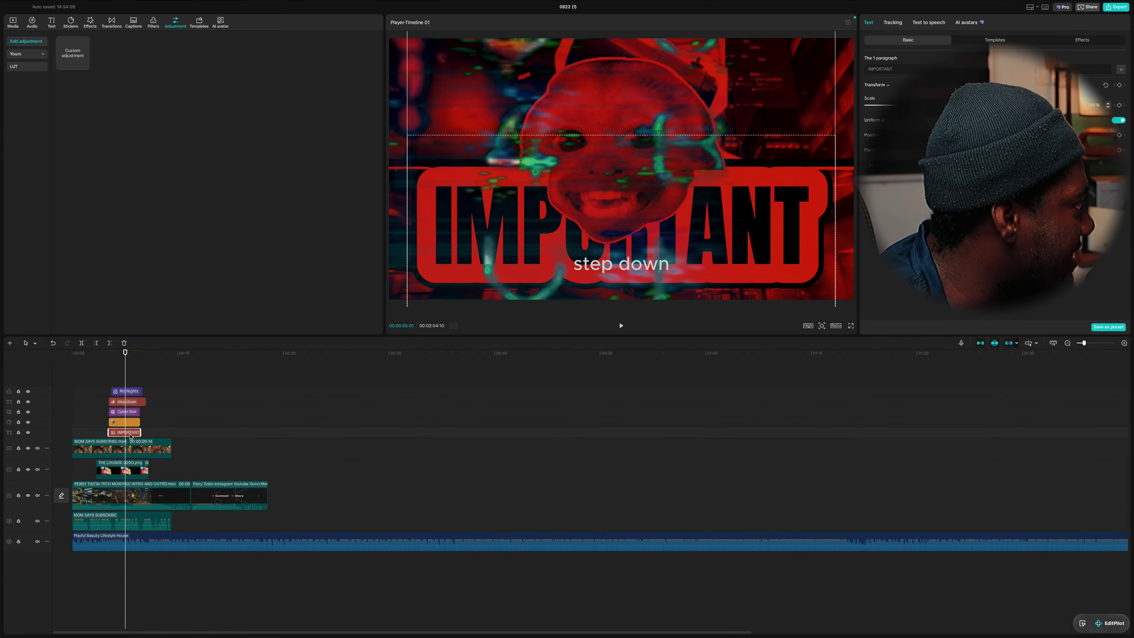
pyautogui.click(159, 450)
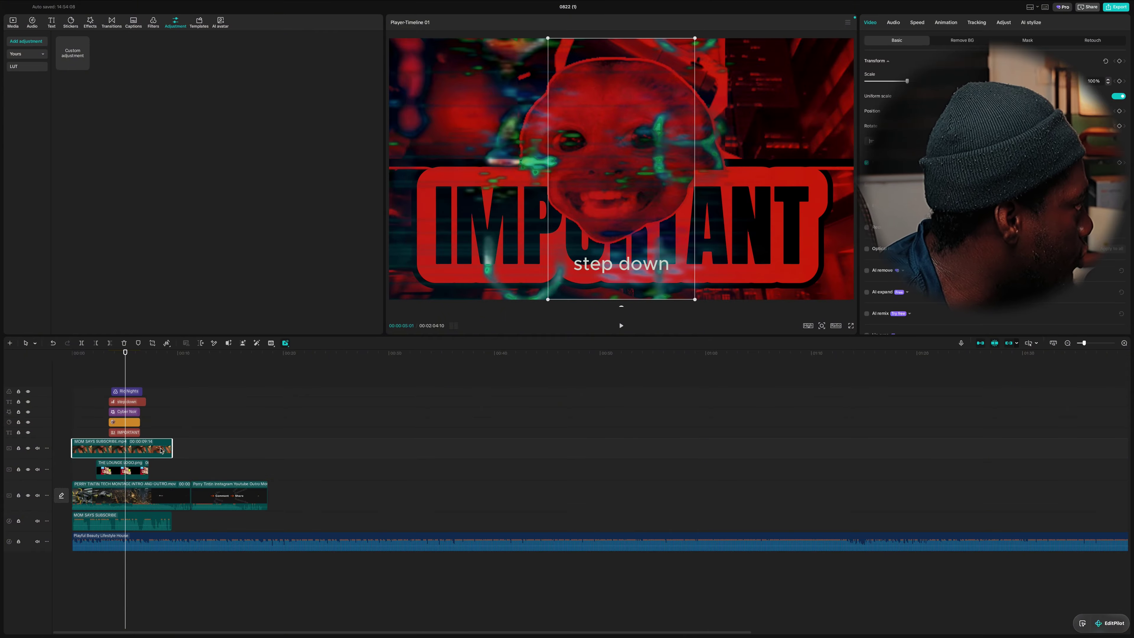
pyautogui.click(168, 540)
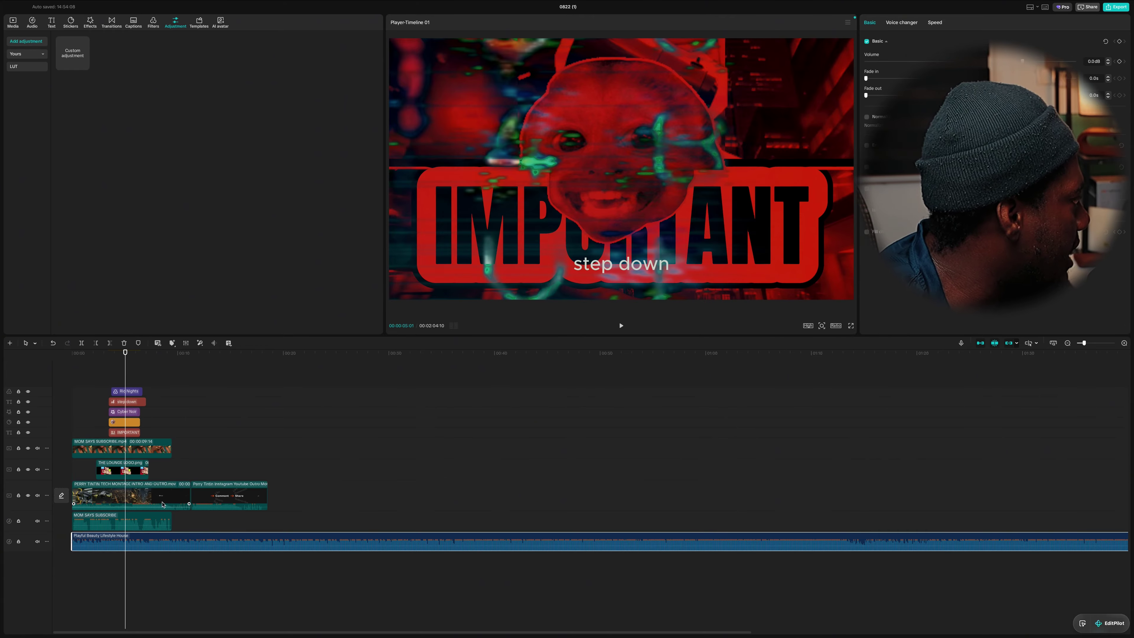
pyautogui.click(259, 560)
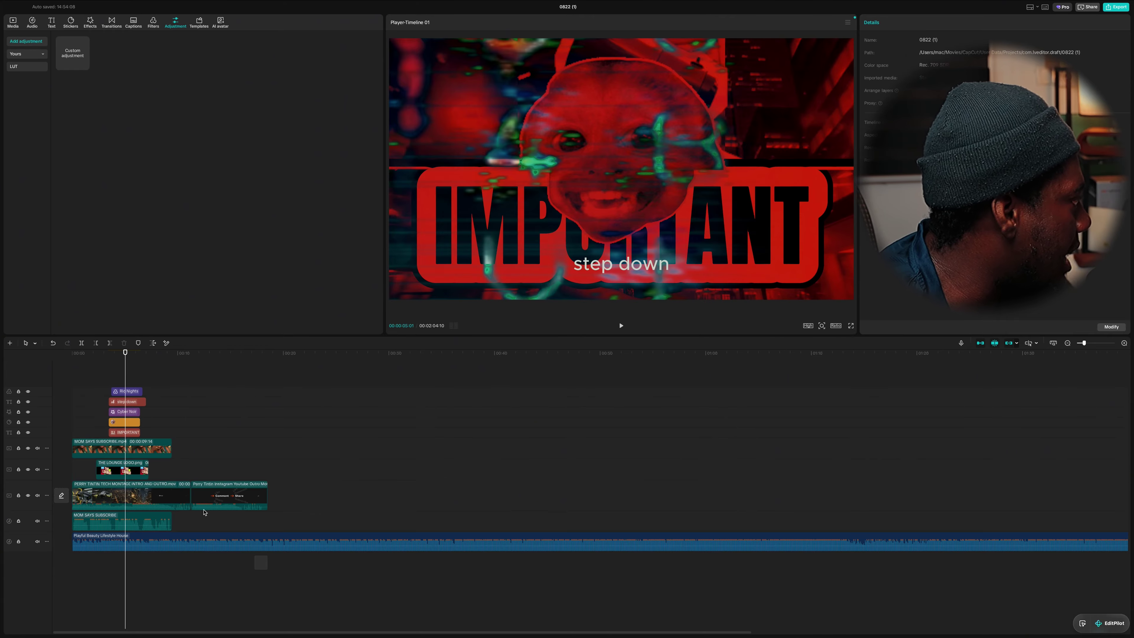
# Step: Move every layer except the MOM SAYS SUBSCRIBE video to start from about 19 s, and select that video at the timeline's start
pyautogui.moveTo(96, 397); pyautogui.dragTo(83, 376)
pyautogui.moveTo(145, 449)
pyautogui.mouseDown()
pyautogui.moveTo(344, 443)
pyautogui.moveTo(129, 442)
pyautogui.moveTo(138, 442)
pyautogui.mouseUp()
pyautogui.click(594, 450)
pyautogui.click(86, 396)
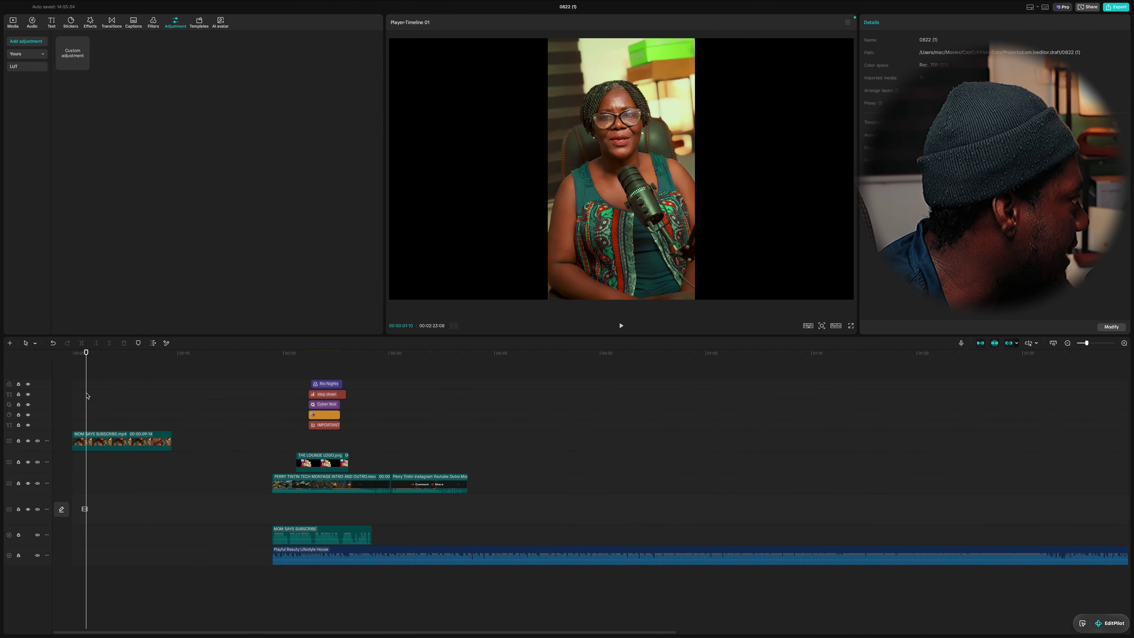
pyautogui.click(109, 445)
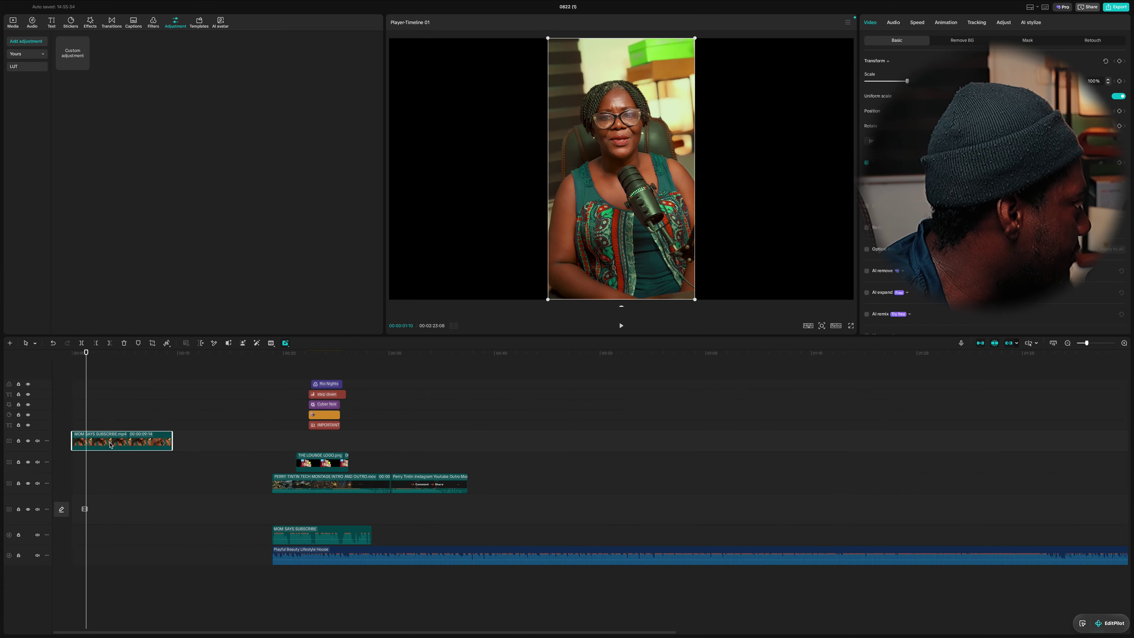
# Step: Add a second empty timeline to the project and return to Timeline 01
pyautogui.click(9, 343)
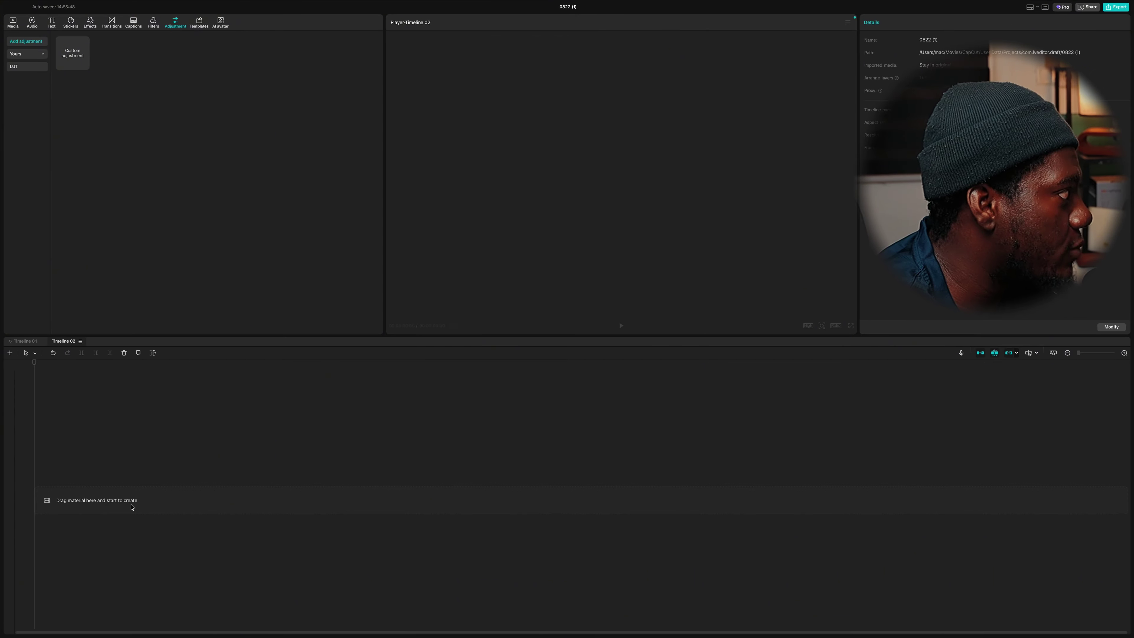
pyautogui.click(29, 342)
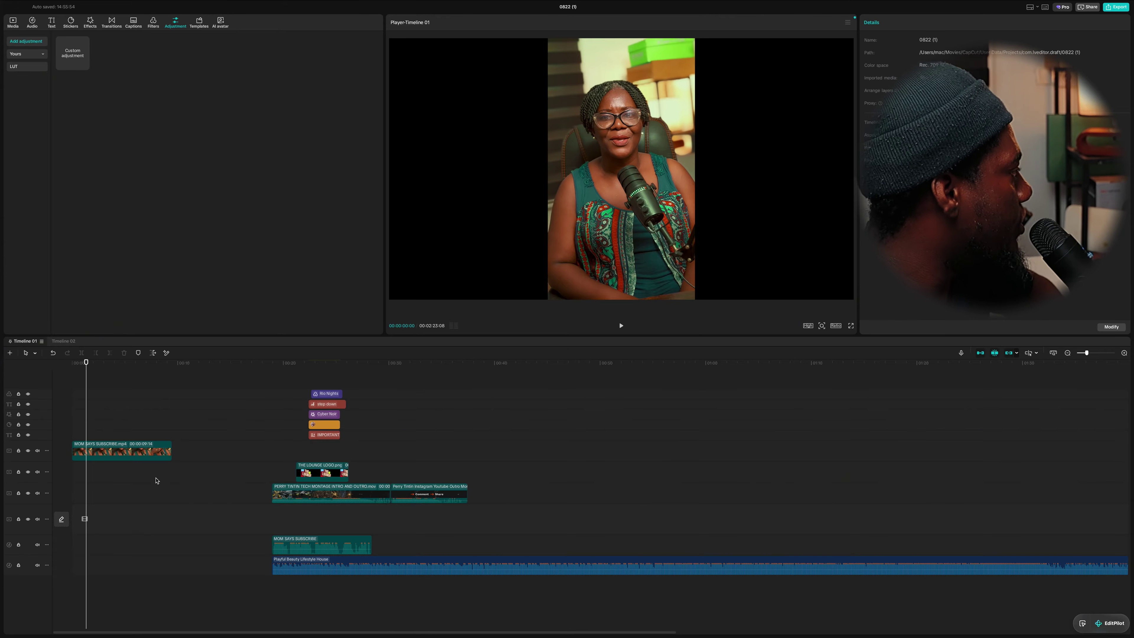
# Step: Cut the MOM SAYS SUBSCRIBE video at about 2 s and 4 s with the Split tool, and undo both cuts
pyautogui.click(116, 451)
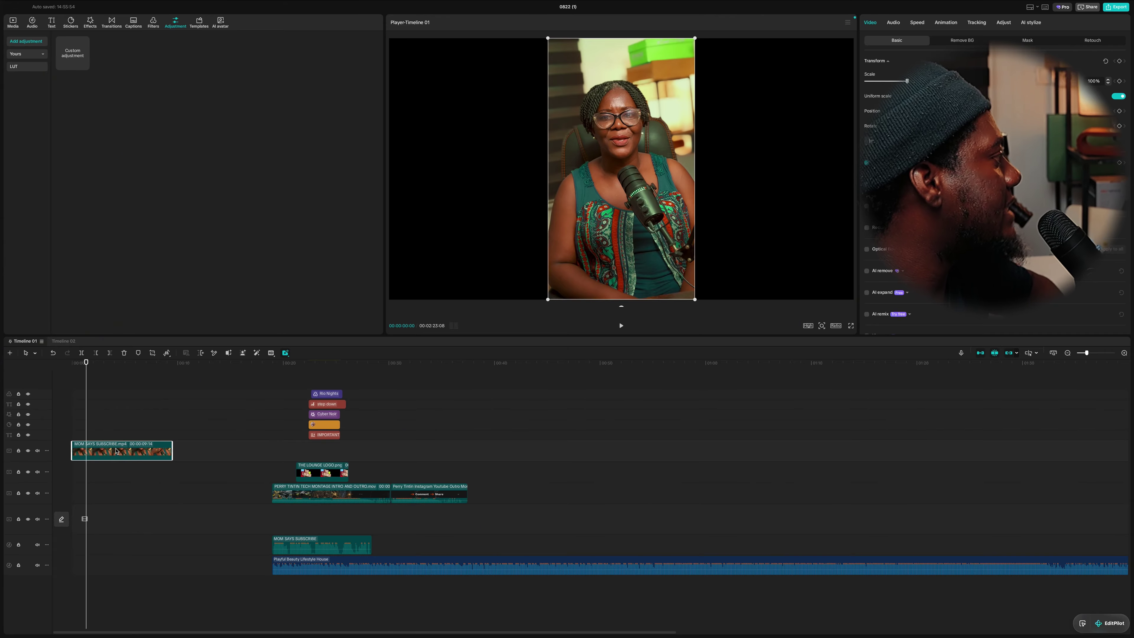
pyautogui.click(26, 353)
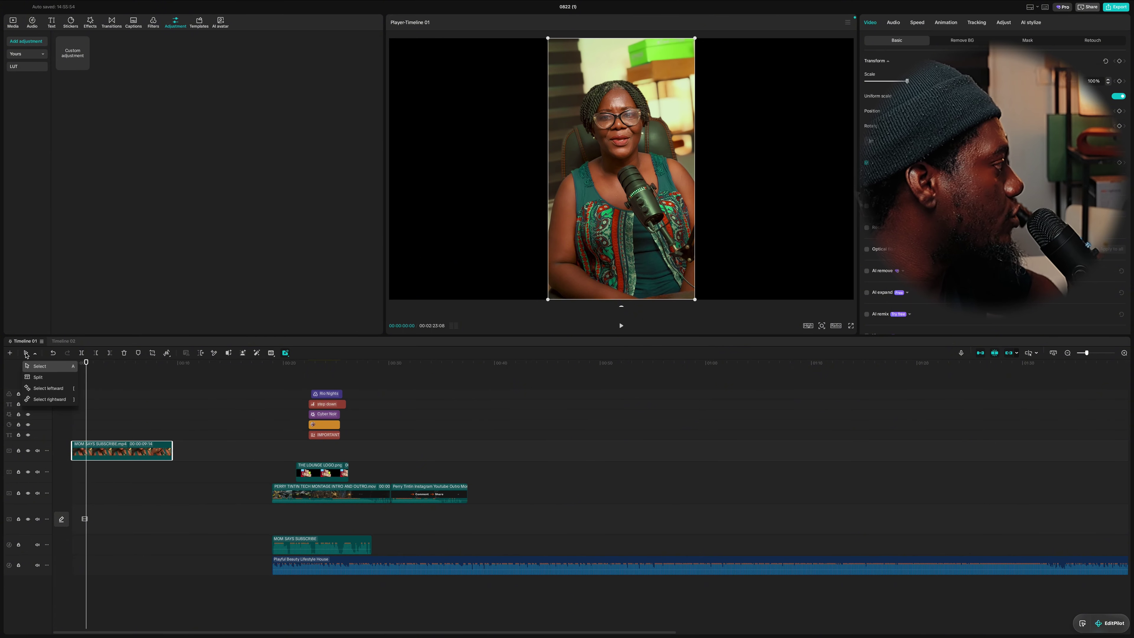
pyautogui.click(47, 379)
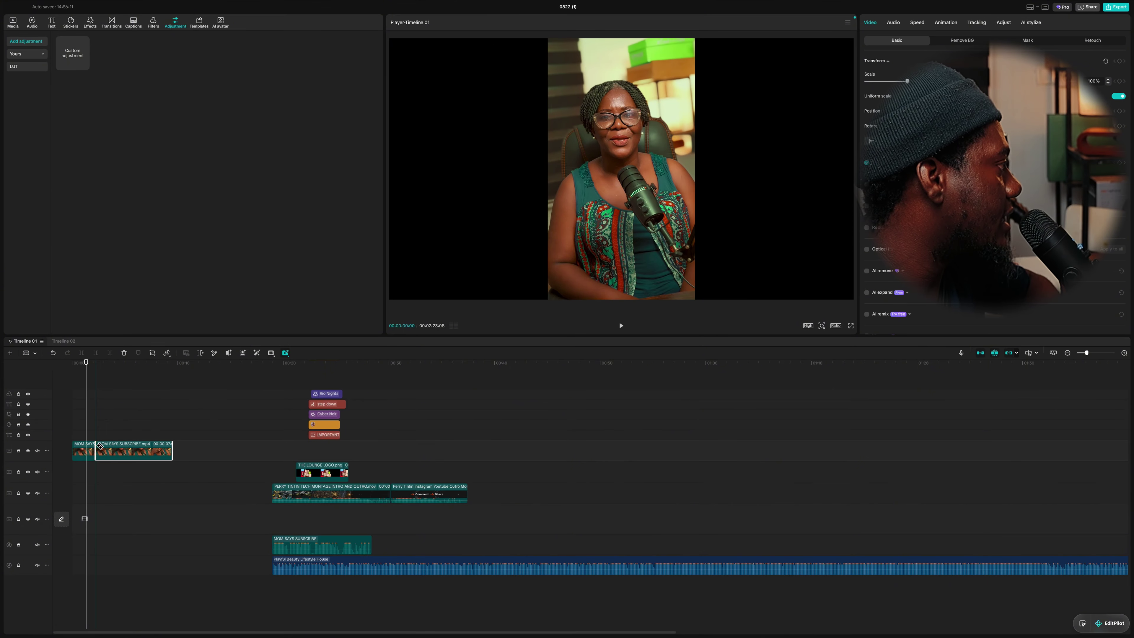
pyautogui.click(97, 447)
pyautogui.click(113, 447)
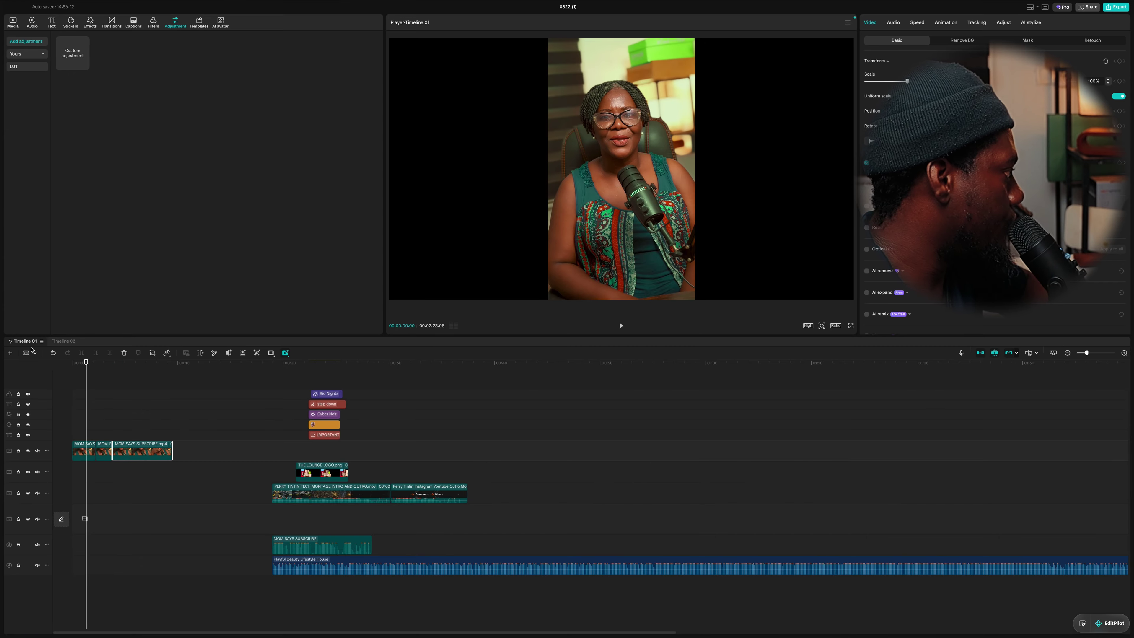
pyautogui.click(53, 354)
pyautogui.click(54, 355)
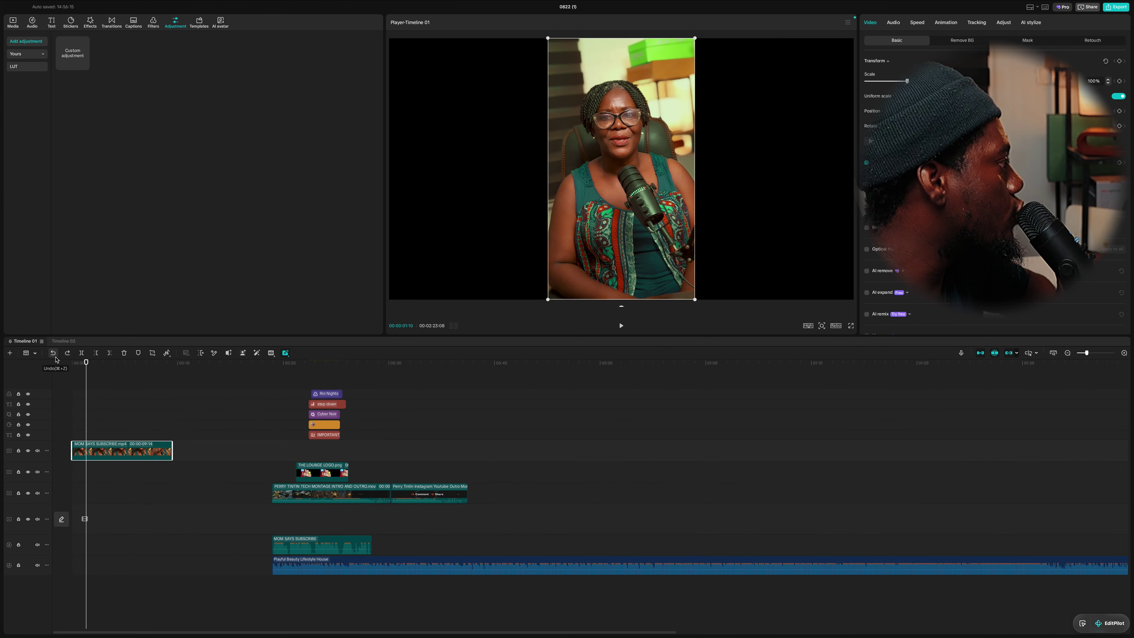
# Step: Return to the Select tool, preview several frames of the MOM SAYS SUBSCRIBE video, and select it with the playhead at about 1.5 s
pyautogui.click(36, 354)
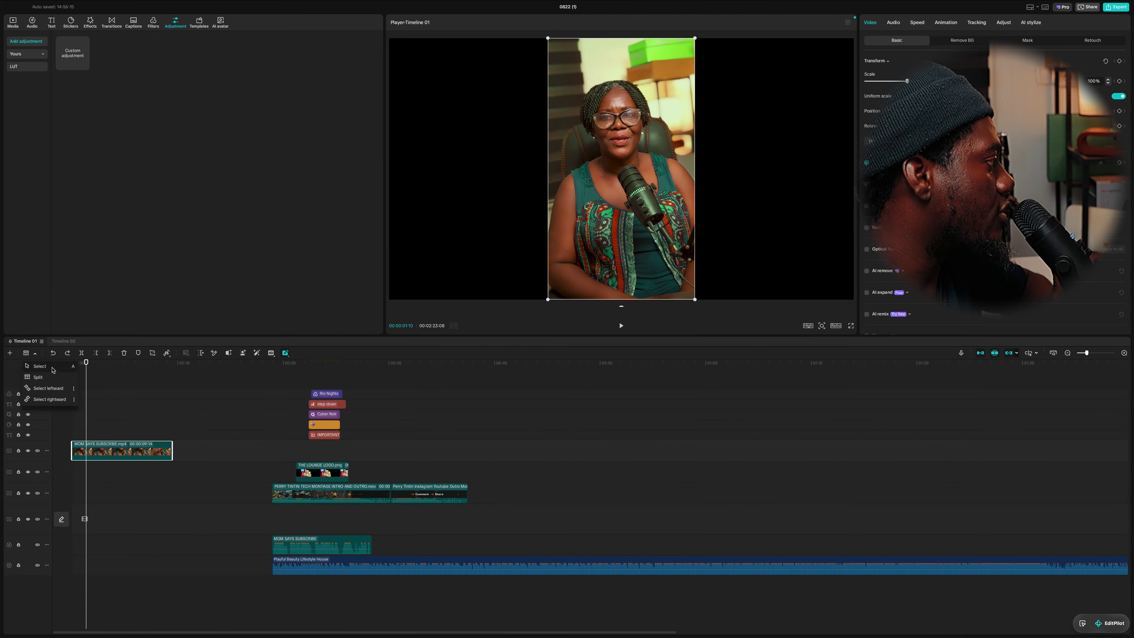
pyautogui.click(39, 366)
pyautogui.click(117, 419)
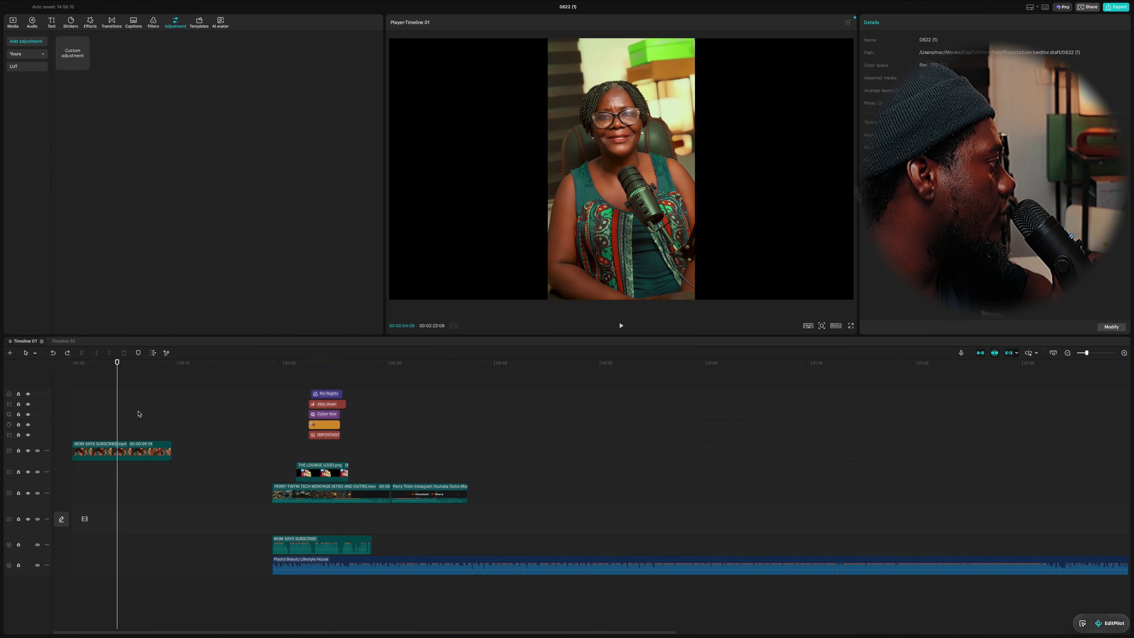
pyautogui.click(135, 396)
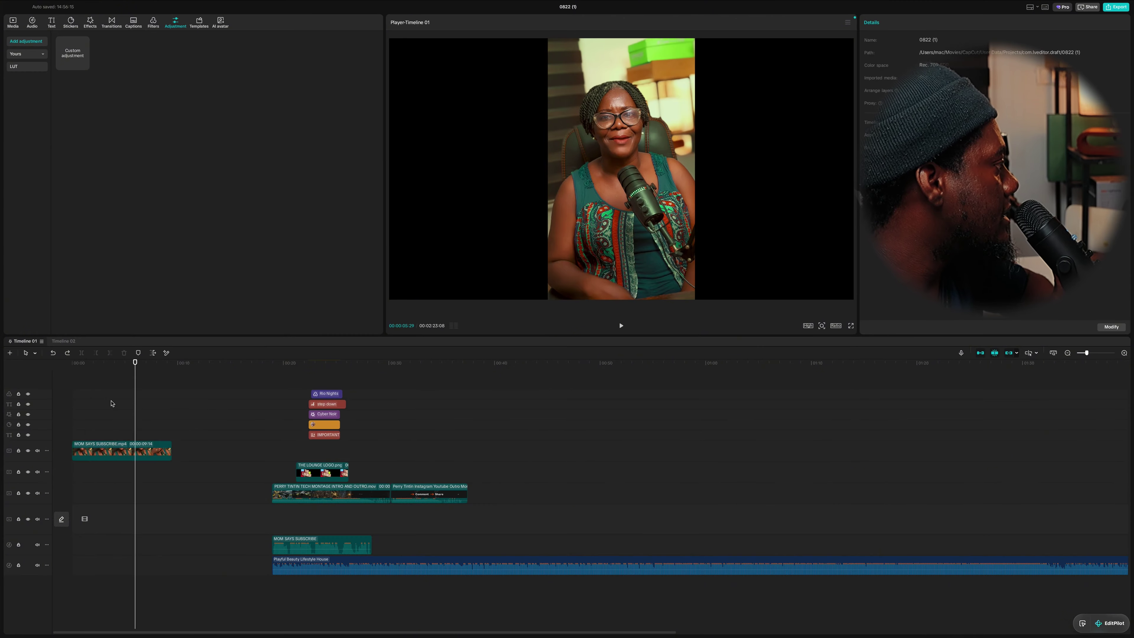
pyautogui.click(111, 403)
pyautogui.click(88, 405)
pyautogui.click(120, 453)
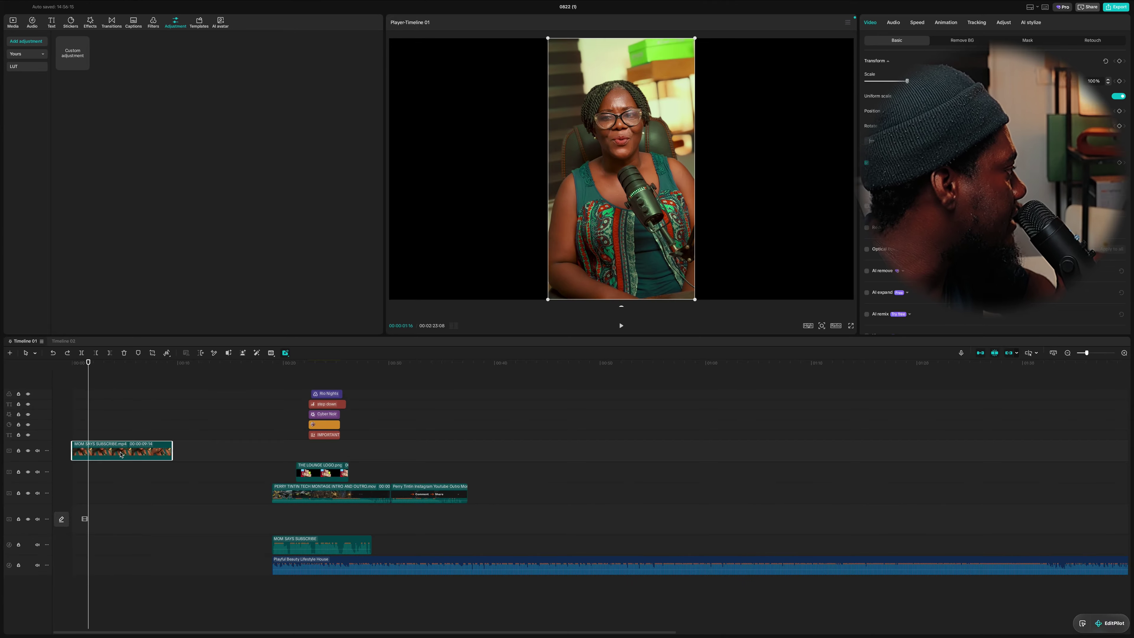
# Step: Split the MOM SAYS SUBSCRIBE video at the playhead and select both pieces with the Select leftward tool
pyautogui.click(33, 353)
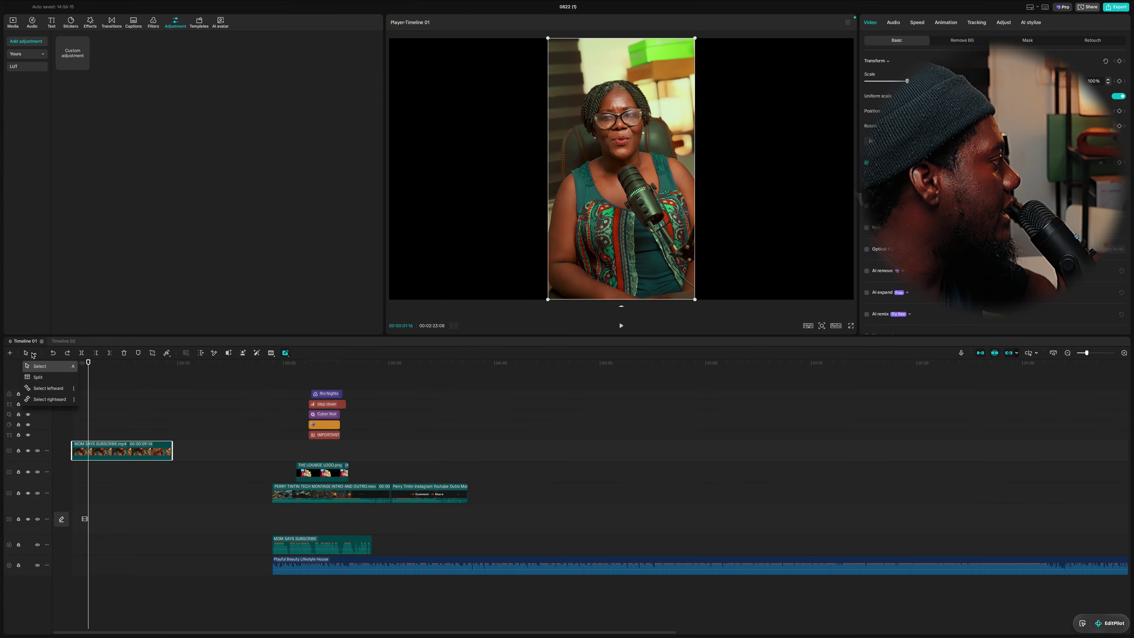
pyautogui.click(49, 388)
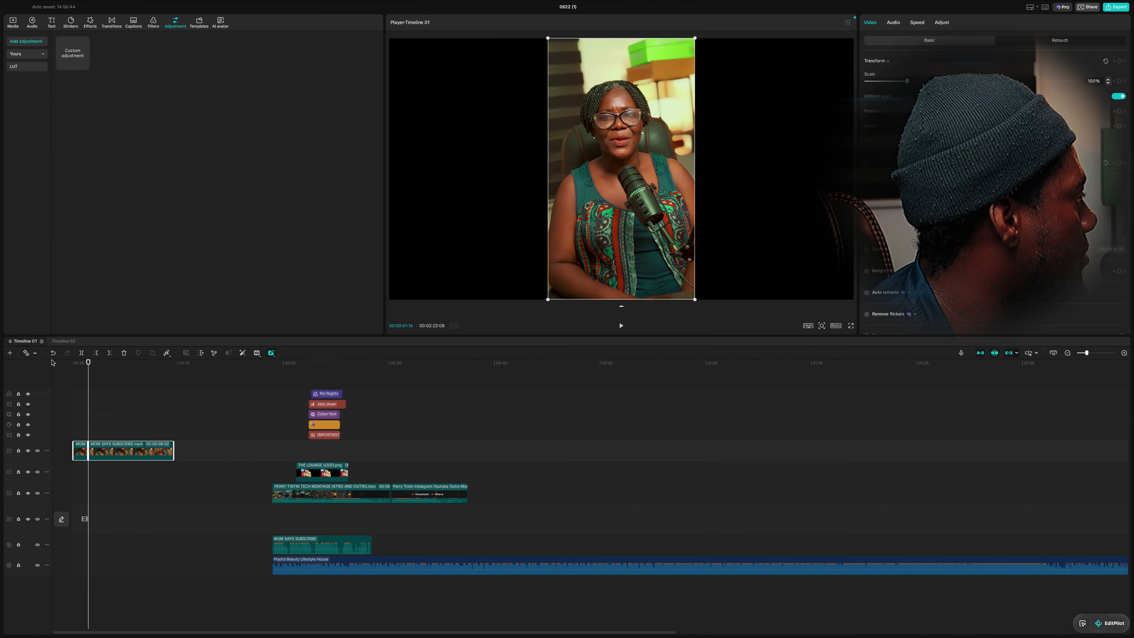
# Step: Select the second MOM SAYS SUBSCRIBE piece and everything after it on all tracks with the Select rightward tool
pyautogui.click(35, 353)
pyautogui.click(46, 400)
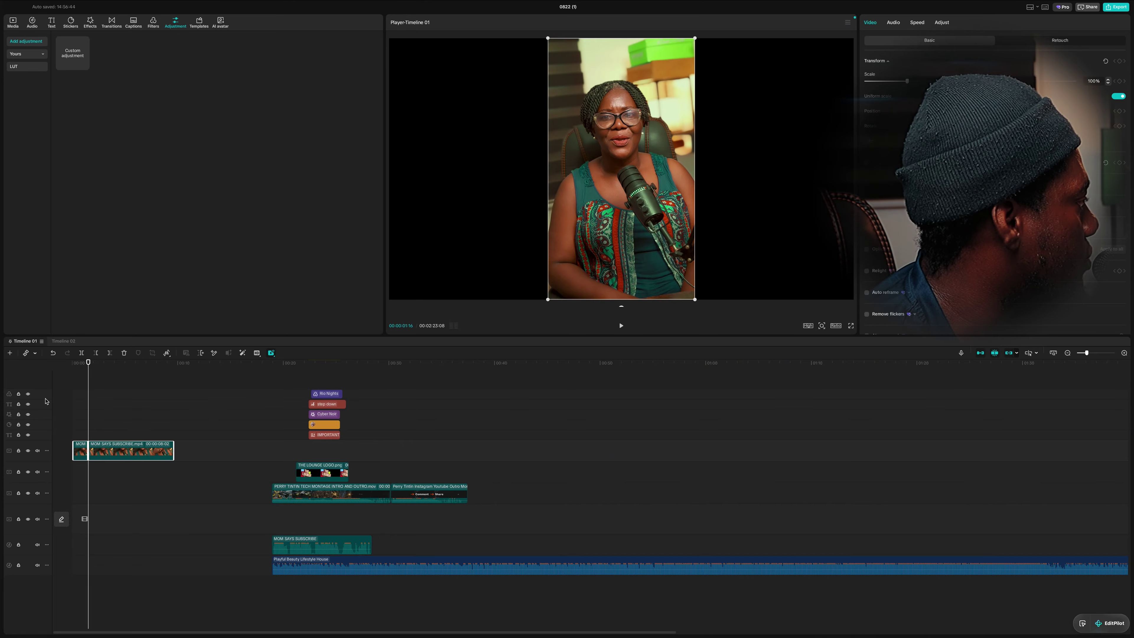
pyautogui.click(128, 432)
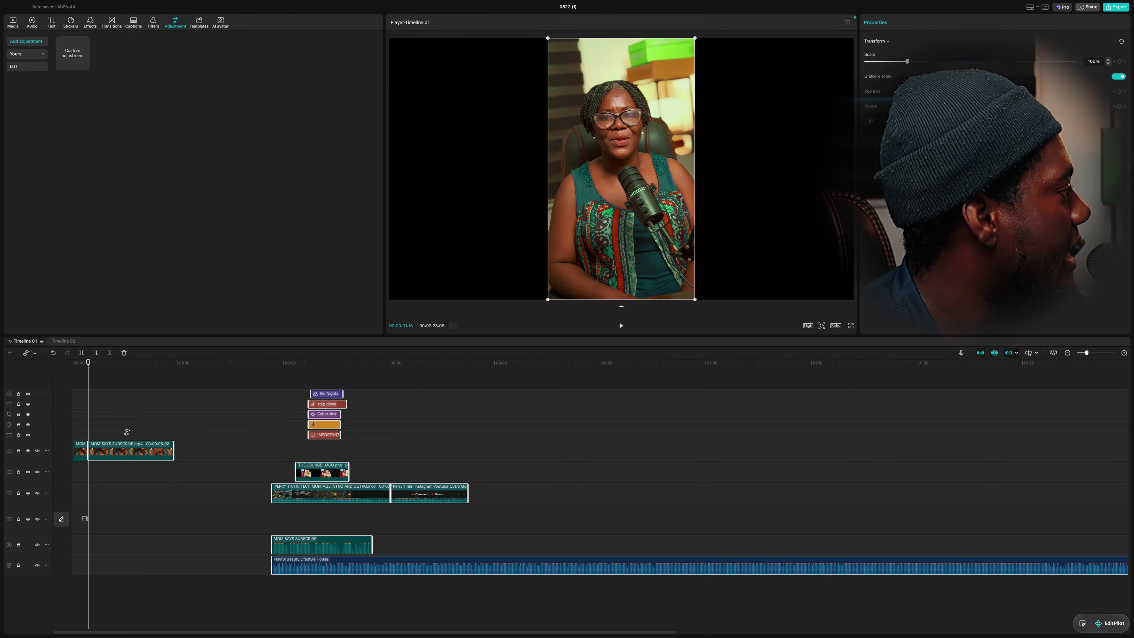
# Step: Select both MOM SAYS SUBSCRIBE video pieces again with the Select leftward tool, and switch back to the regular Select tool
pyautogui.click(35, 353)
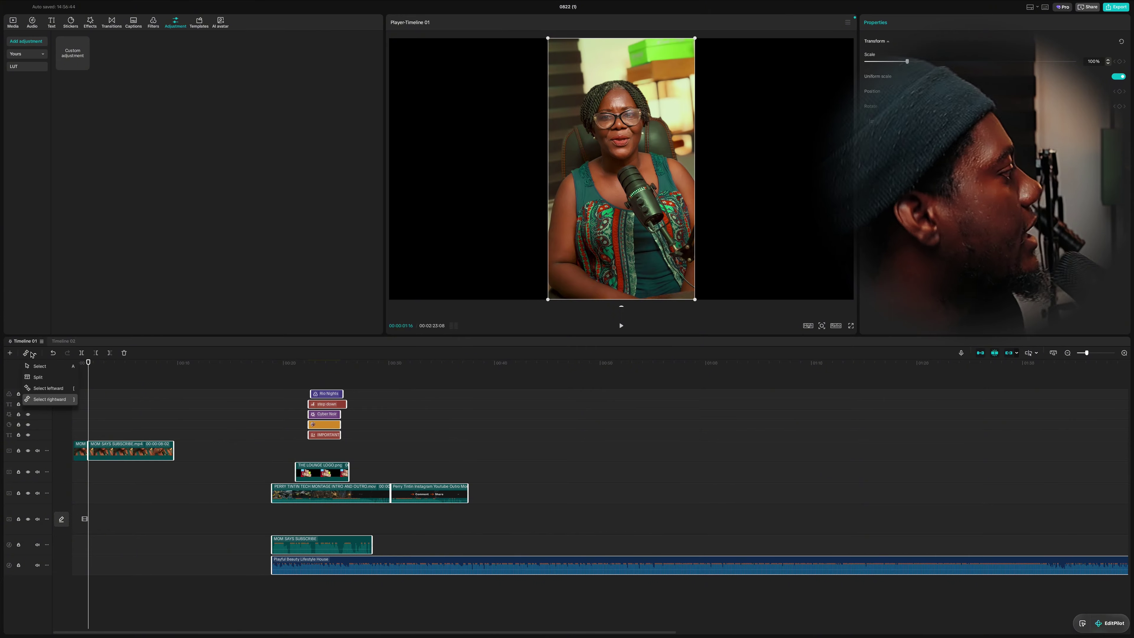
pyautogui.click(51, 391)
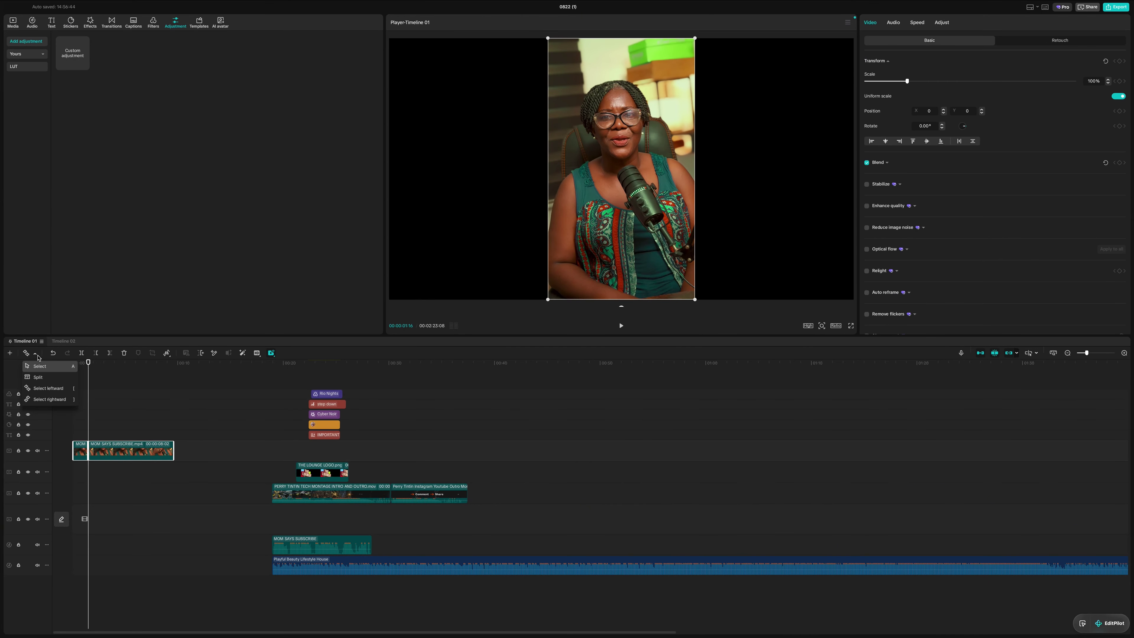
pyautogui.click(45, 368)
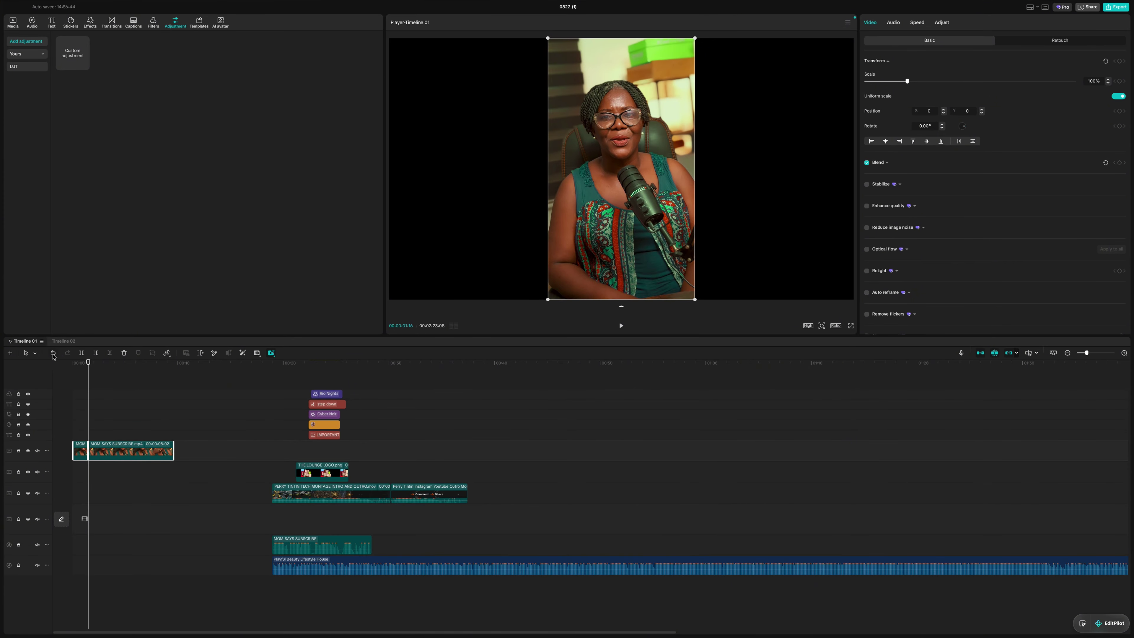
# Step: Split the longer MOM SAYS SUBSCRIBE video piece at 00:00:04:22, select the resulting last piece, and undo and redo the edit
pyautogui.click(138, 459)
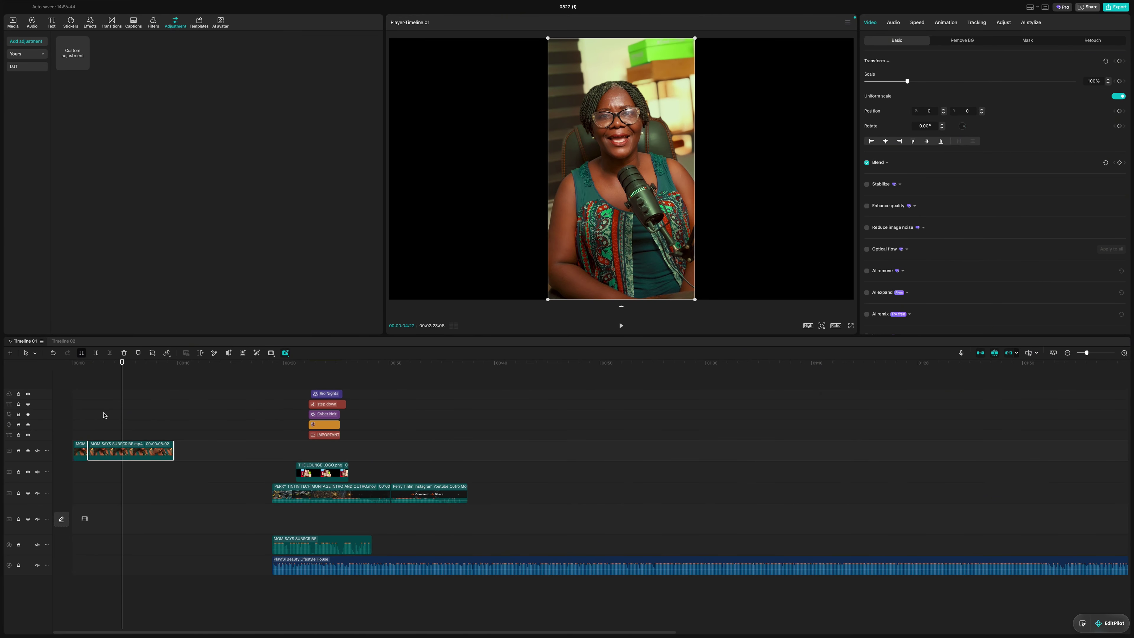
pyautogui.click(82, 353)
pyautogui.click(142, 428)
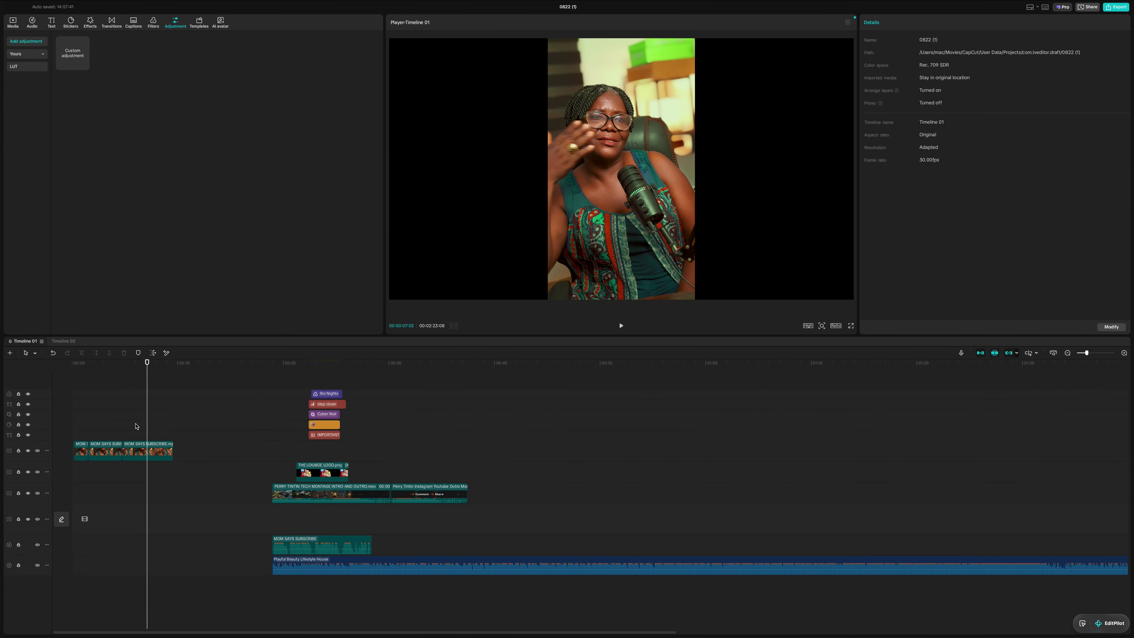
pyautogui.click(149, 452)
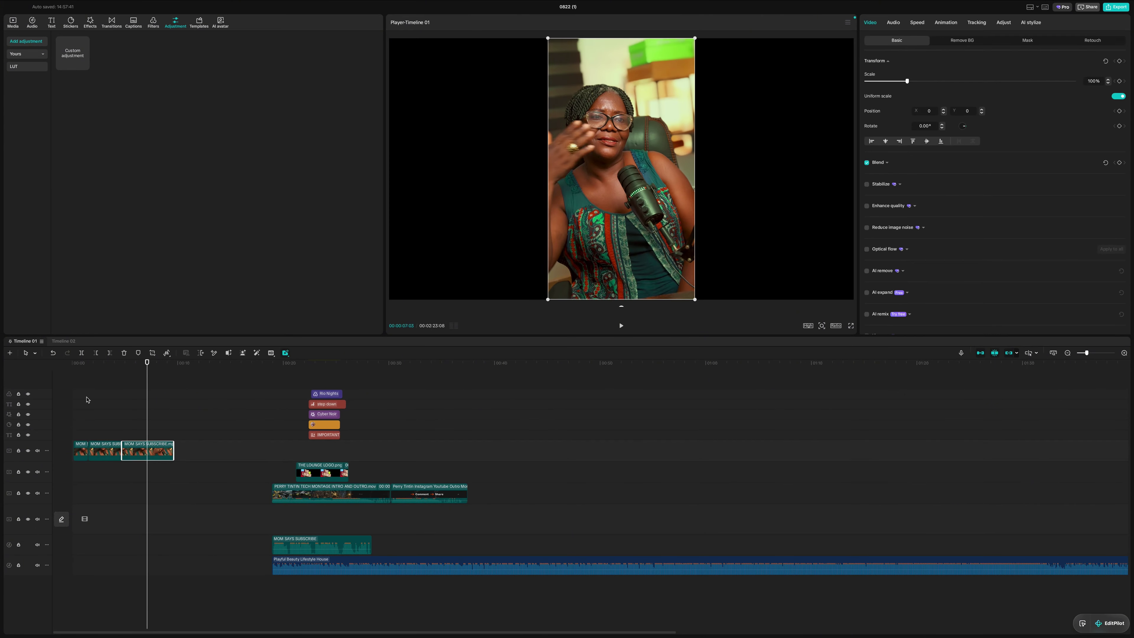
pyautogui.click(53, 353)
pyautogui.click(67, 354)
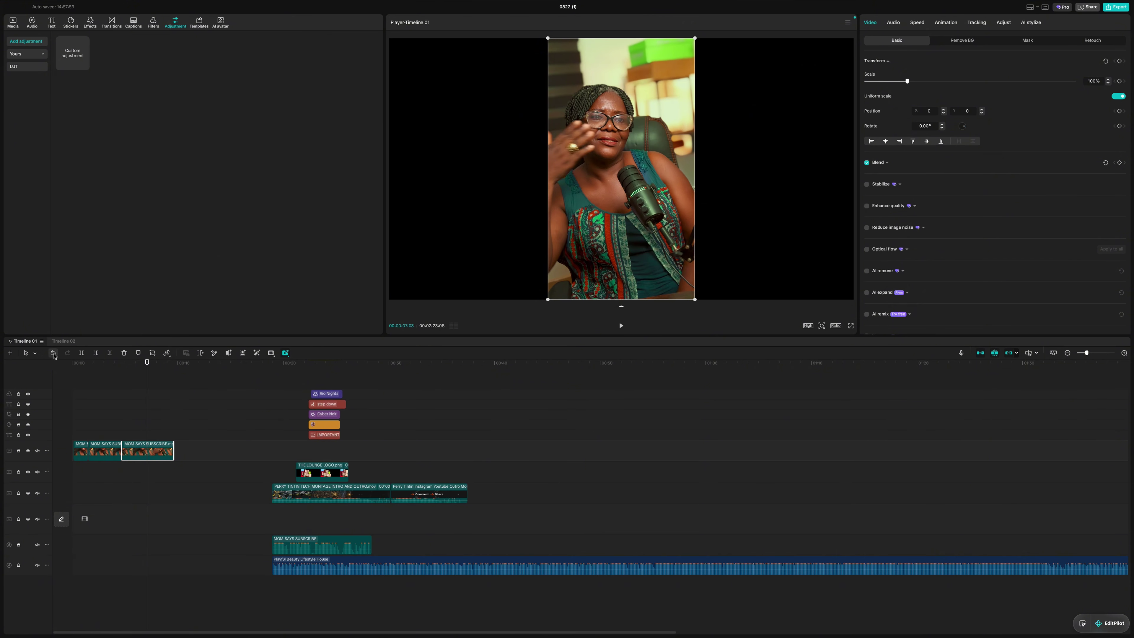
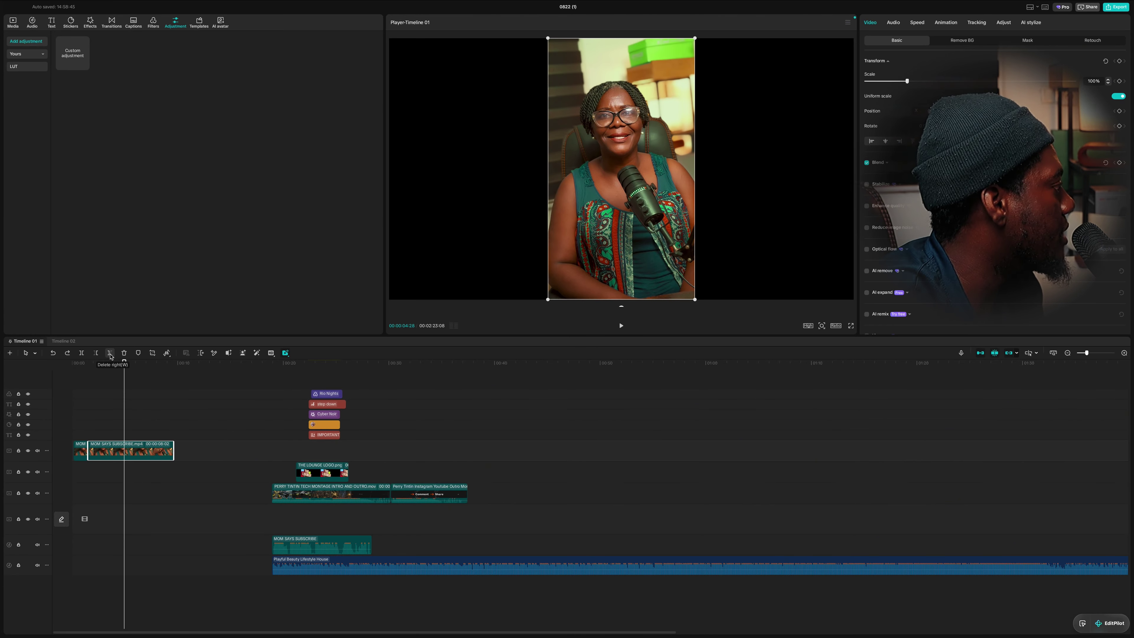
# Step: Trim the longer MOM SAYS SUBSCRIBE piece with Delete right at 00:00:04:28, and undo the trim
pyautogui.click(110, 353)
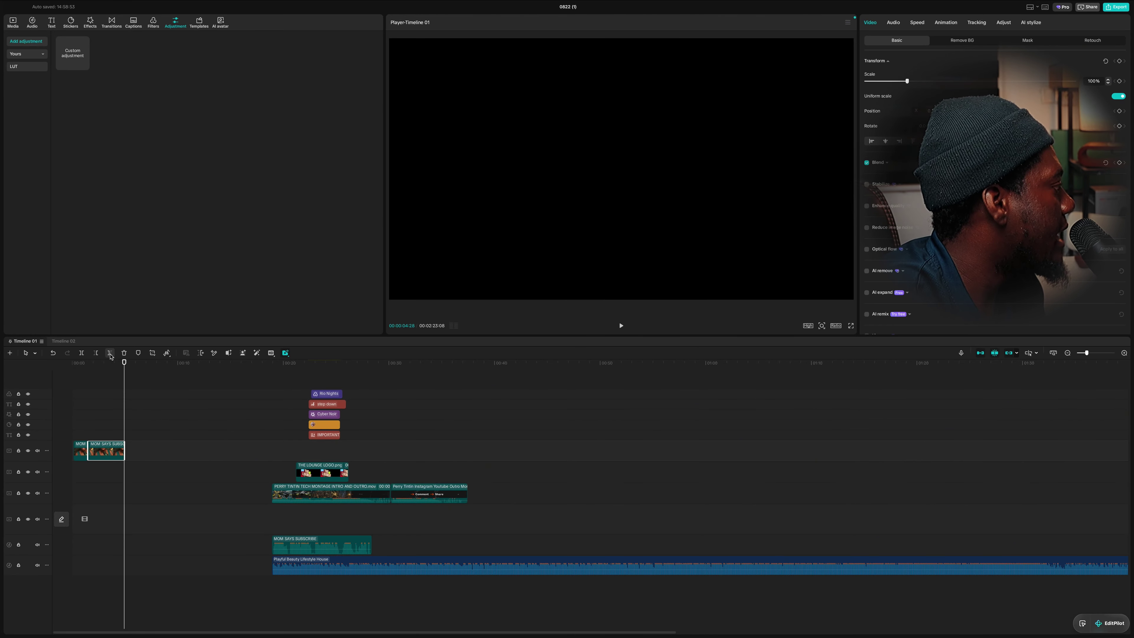
pyautogui.click(60, 354)
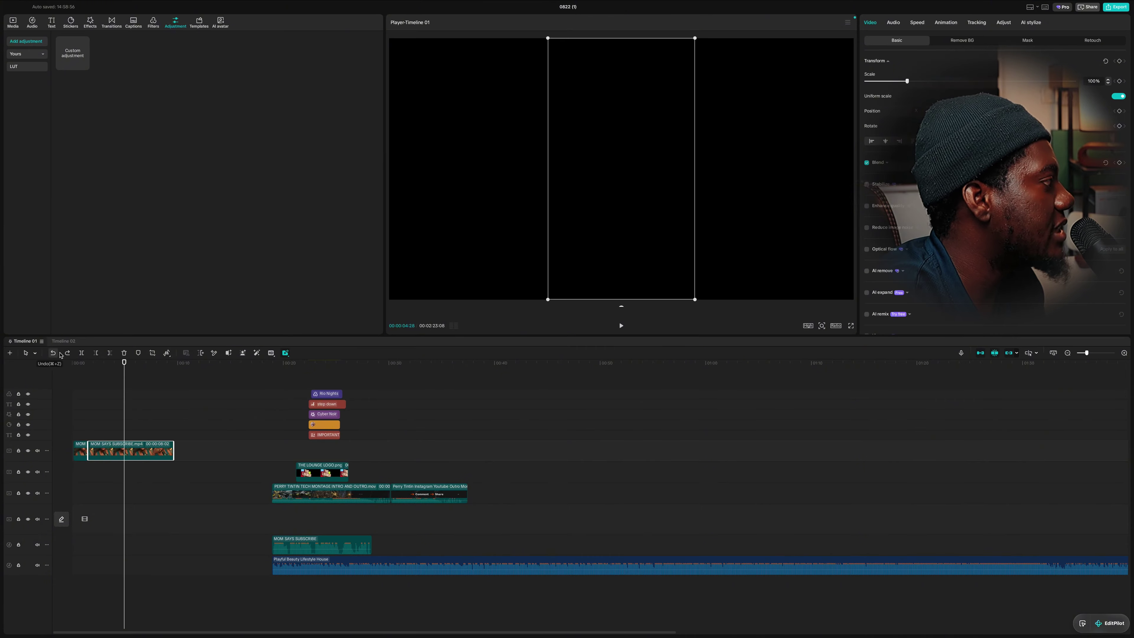
# Step: Split the longer MOM SAYS SUBSCRIBE piece at 00:00:04:28 and delete the part after the cut
pyautogui.click(81, 353)
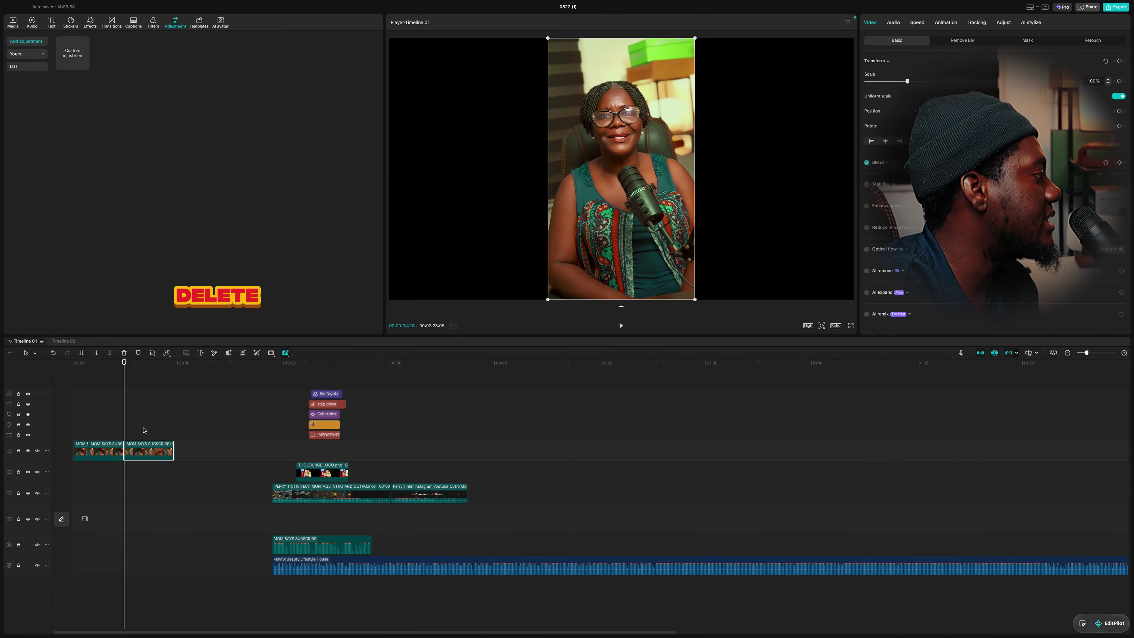
pyautogui.click(125, 353)
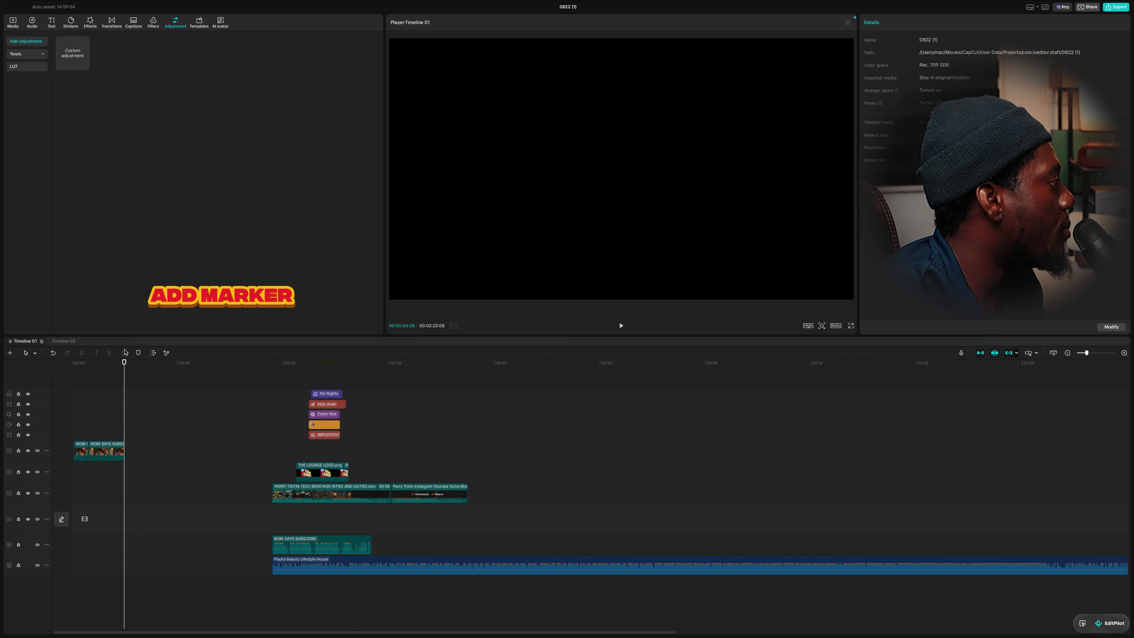
# Step: Restore the deleted last MOM SAYS SUBSCRIBE piece and add a marker at 00:00:04:28
pyautogui.press('super+z')
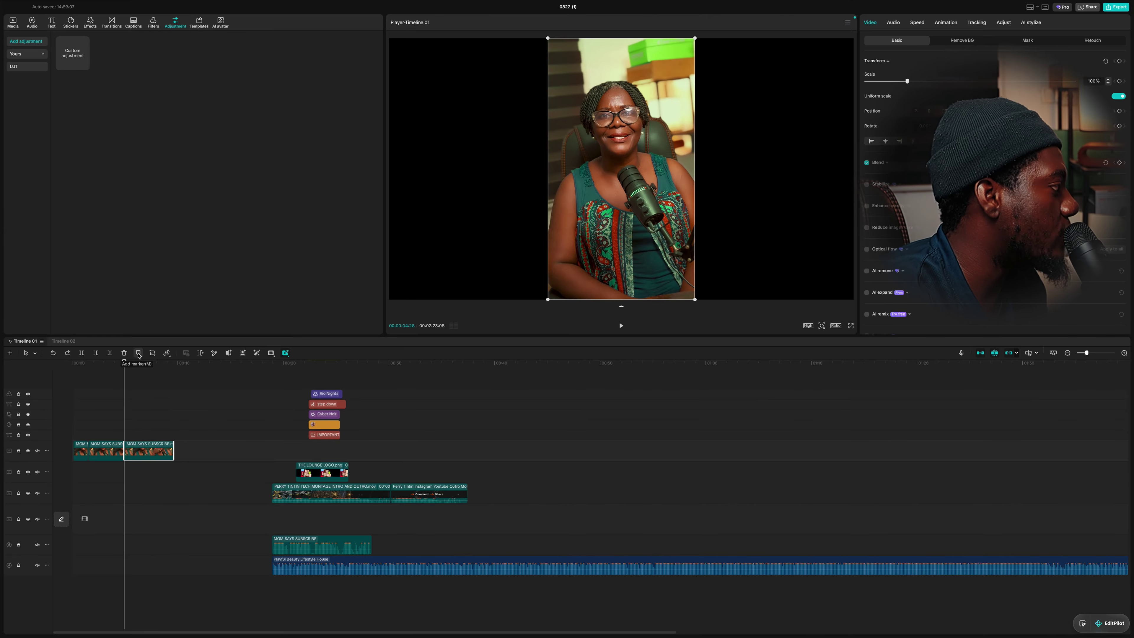
pyautogui.click(139, 353)
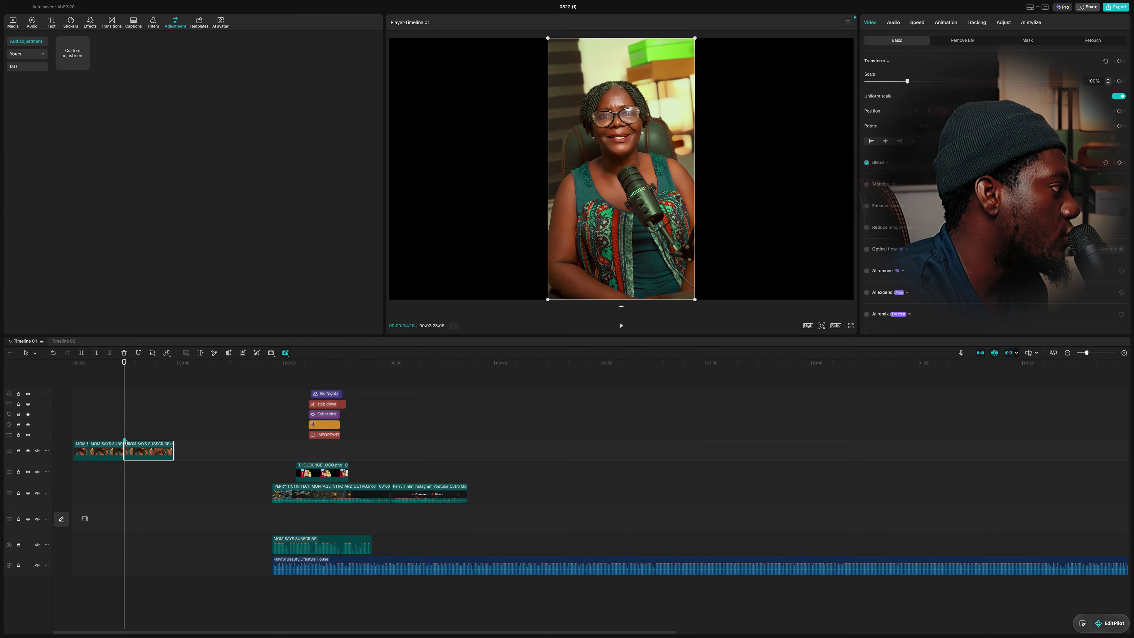
# Step: Add a marker at 00:00:07:26 on the last MOM SAYS SUBSCRIBE piece, and remove that marker
pyautogui.click(155, 428)
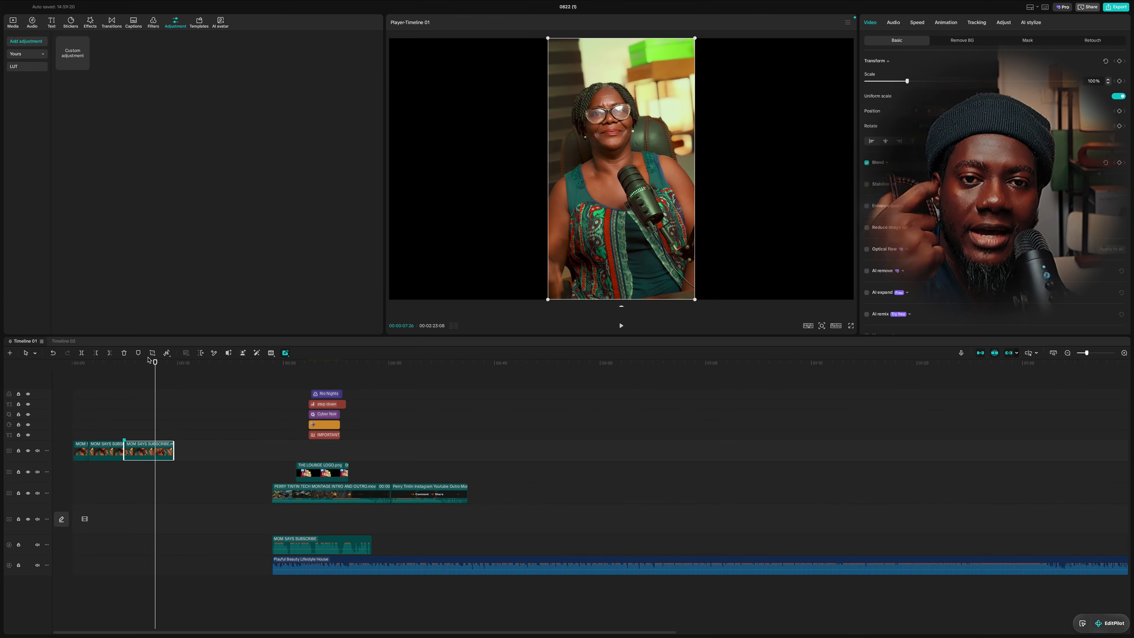
pyautogui.click(139, 353)
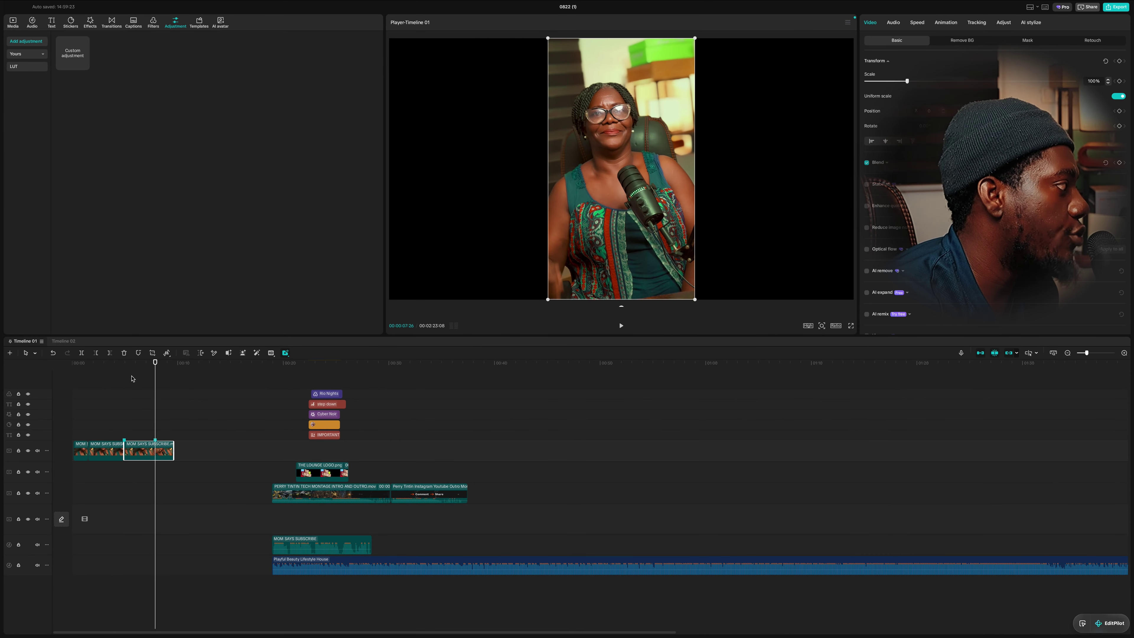
pyautogui.click(138, 354)
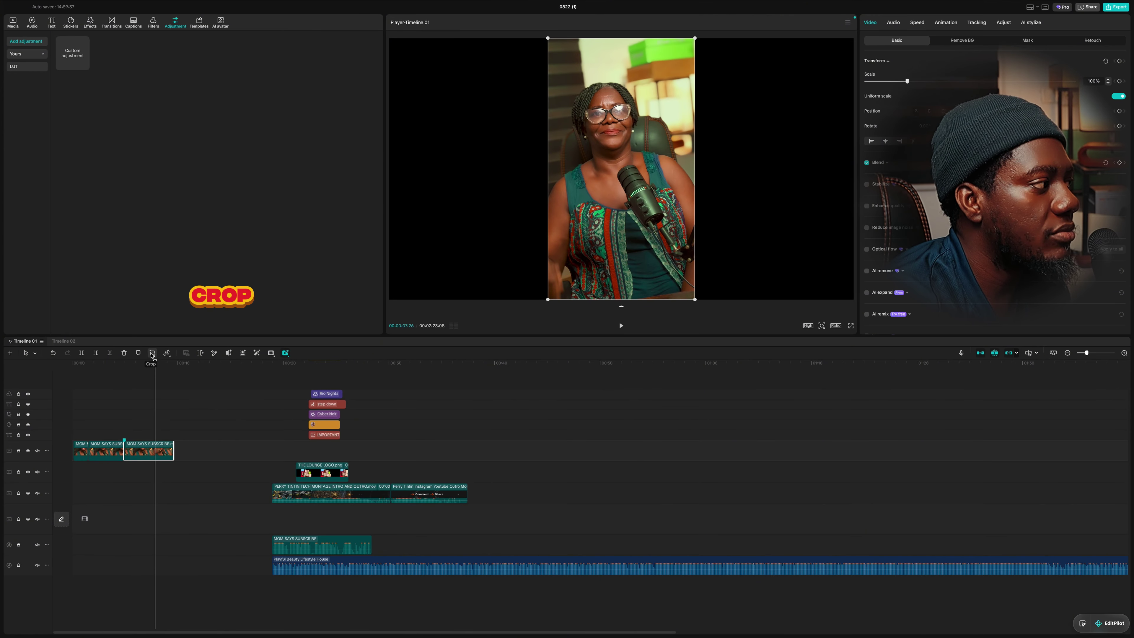
# Step: Open Crop for the last MOM SAYS SUBSCRIBE piece, examine the frame, rotation and ratio options, and confirm with the Free ratio at 0° rotation
pyautogui.click(152, 353)
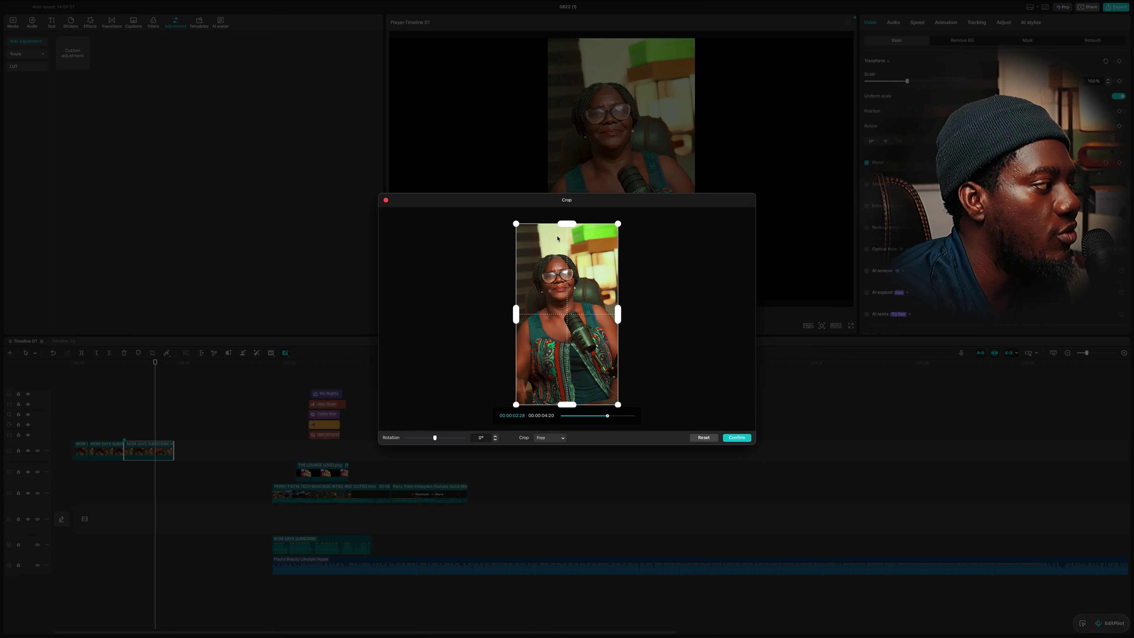
pyautogui.moveTo(567, 225)
pyautogui.mouseDown()
pyautogui.moveTo(571, 376)
pyautogui.moveTo(559, 225)
pyautogui.mouseUp()
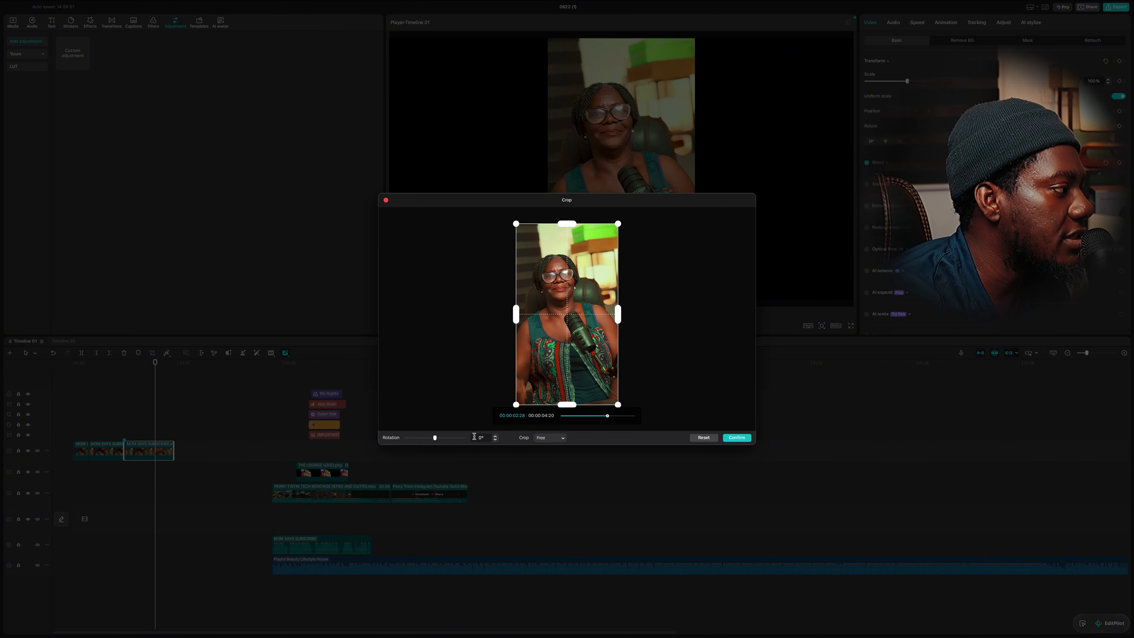
pyautogui.moveTo(434, 438)
pyautogui.mouseDown()
pyautogui.moveTo(404, 439)
pyautogui.moveTo(434, 438)
pyautogui.mouseUp()
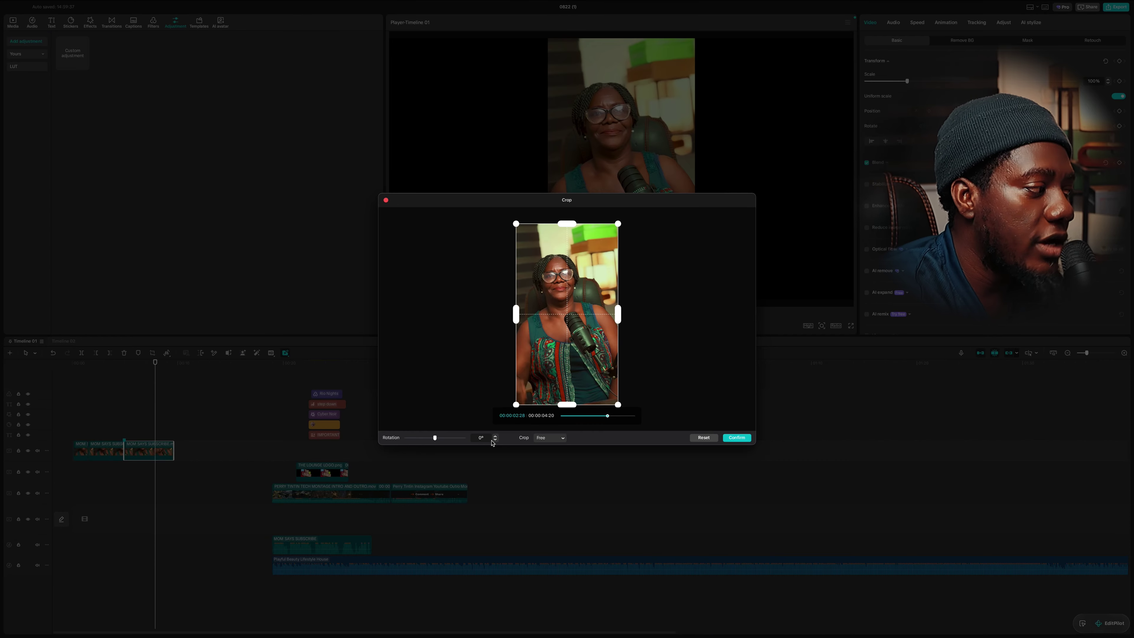
pyautogui.click(562, 439)
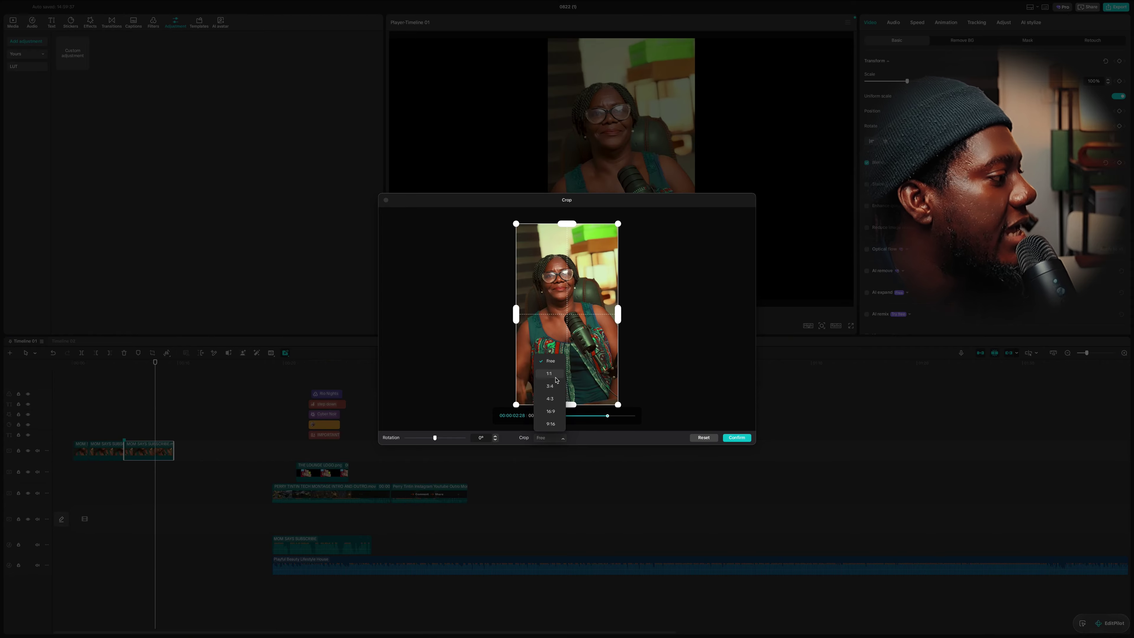
pyautogui.click(585, 437)
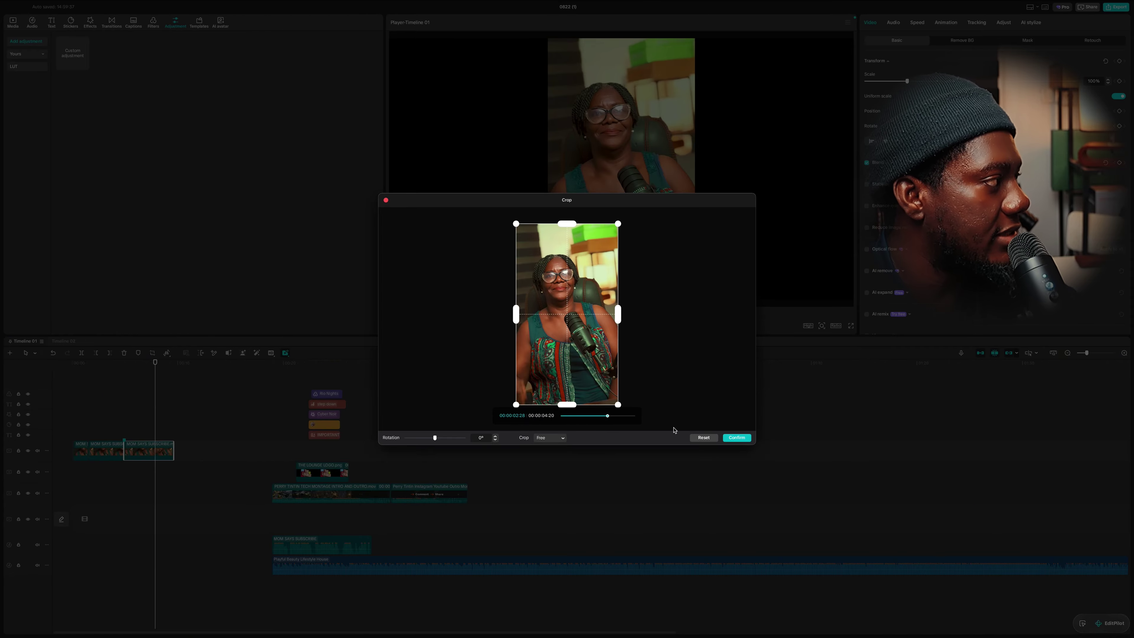
pyautogui.click(736, 438)
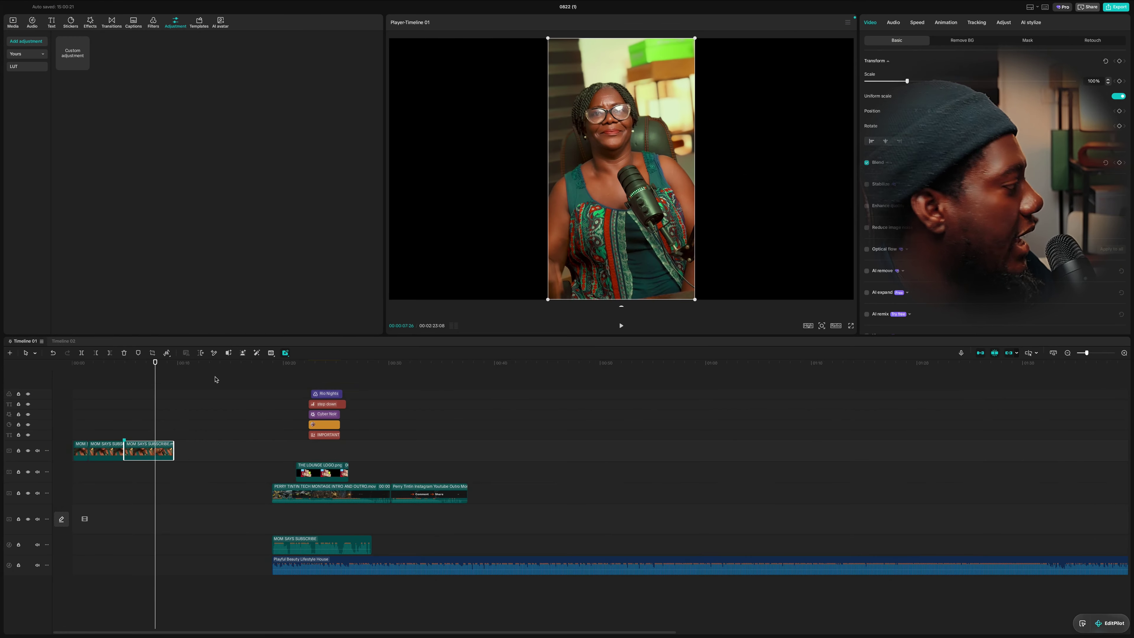
# Step: Try the Transcript tool on the last MOM SAYS SUBSCRIBE piece, and undo the resulting cut
pyautogui.click(167, 354)
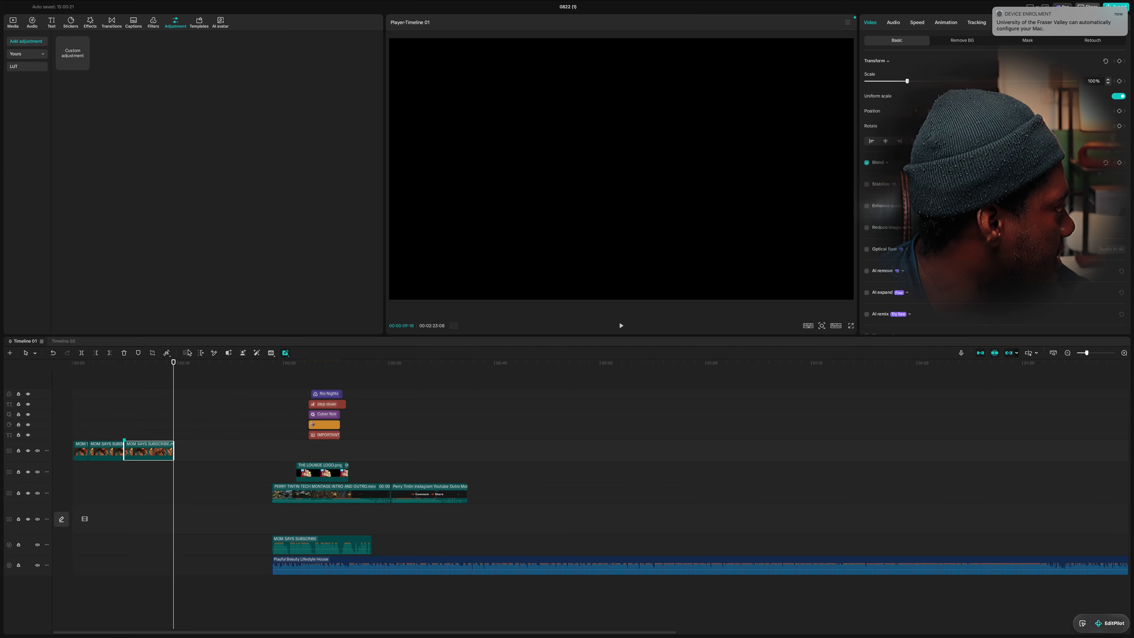
pyautogui.click(200, 353)
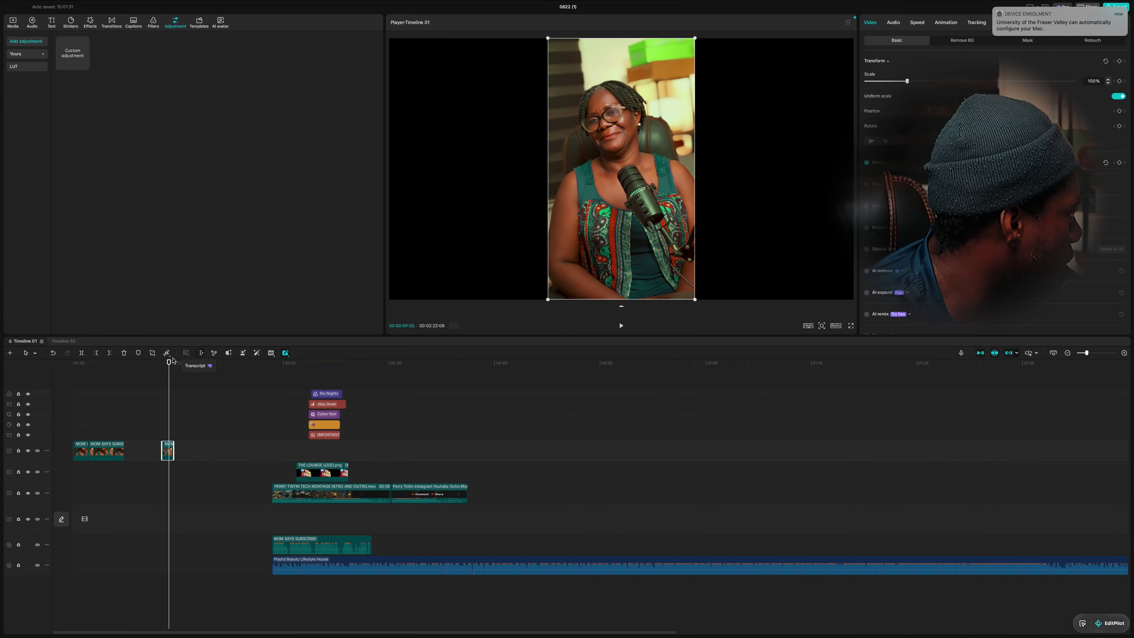
pyautogui.click(54, 353)
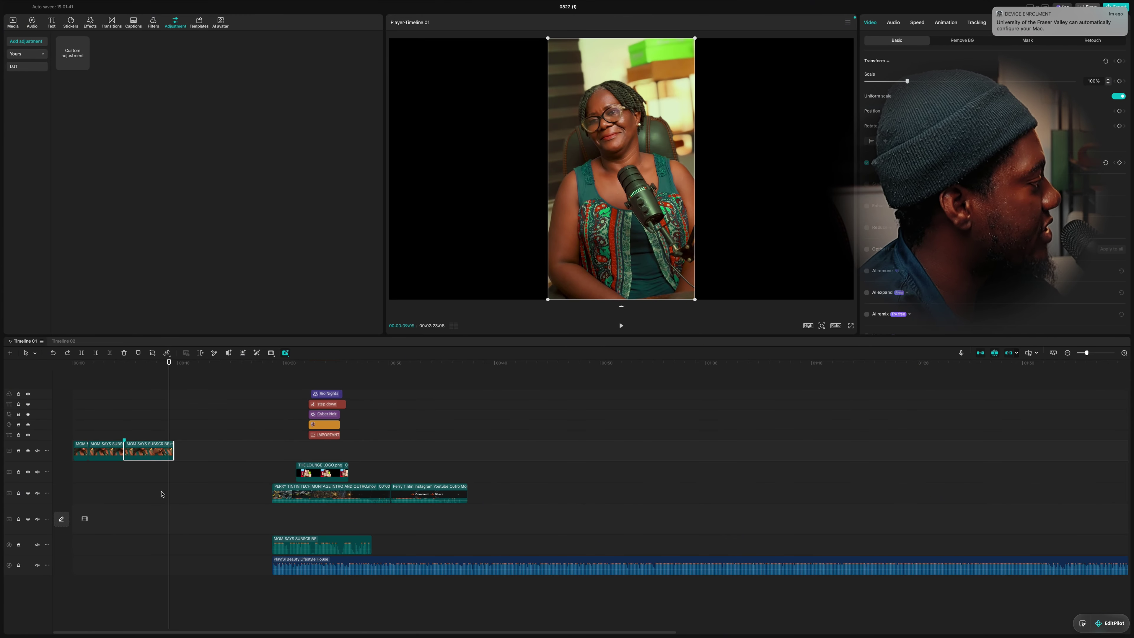
# Step: Remove the background of the last MOM SAYS SUBSCRIBE piece and apply Auto adjust to it
pyautogui.click(232, 356)
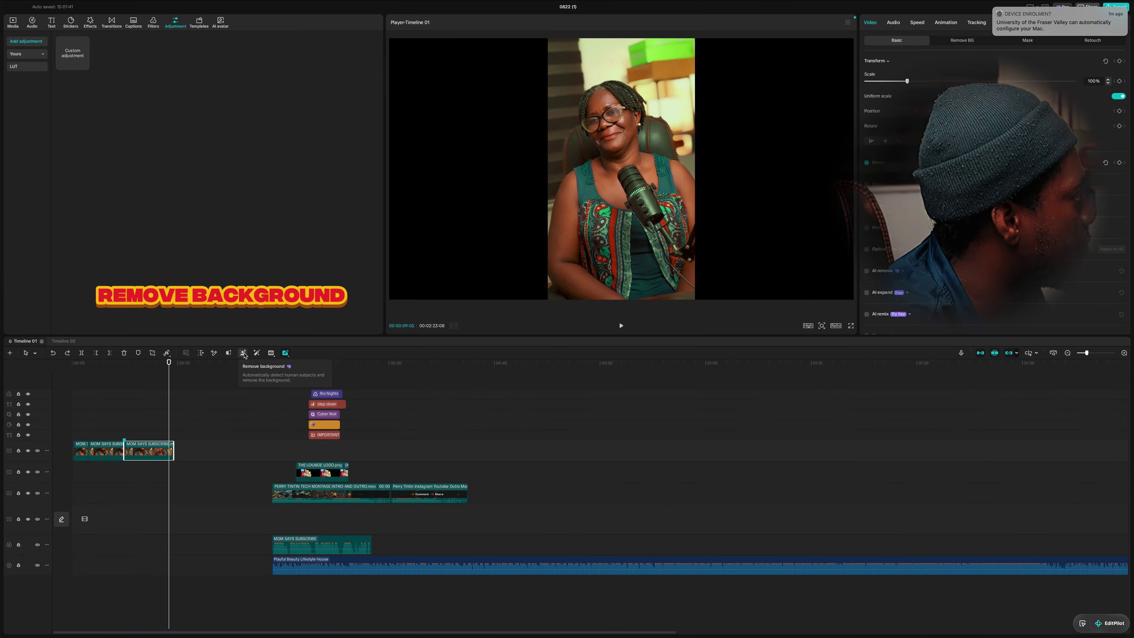
pyautogui.click(244, 353)
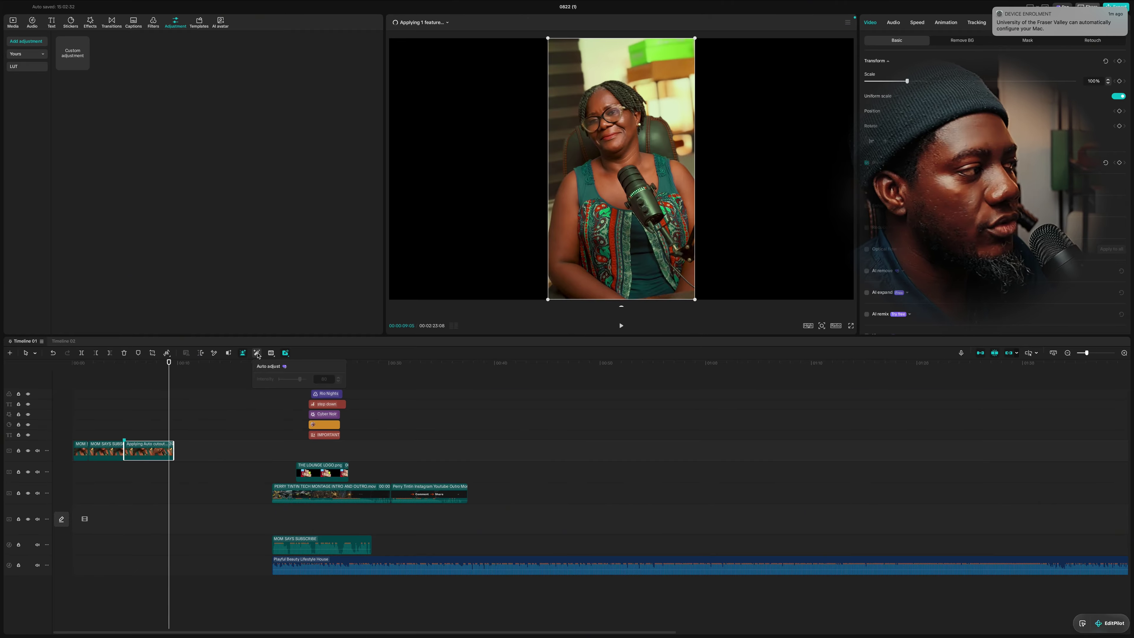
pyautogui.click(258, 354)
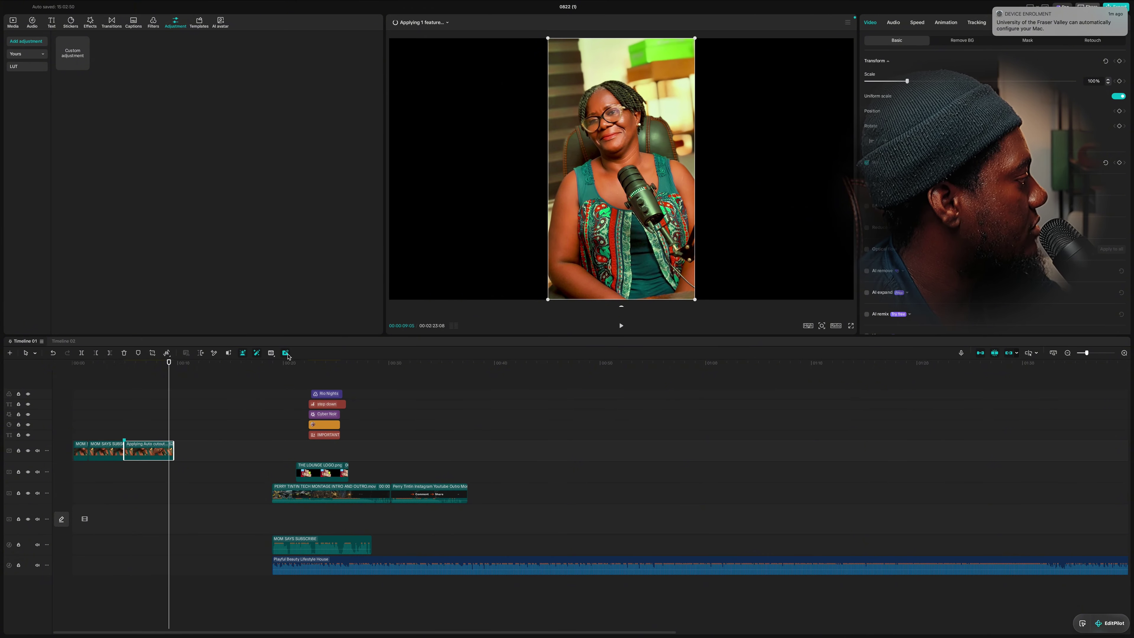
pyautogui.moveTo(260, 356)
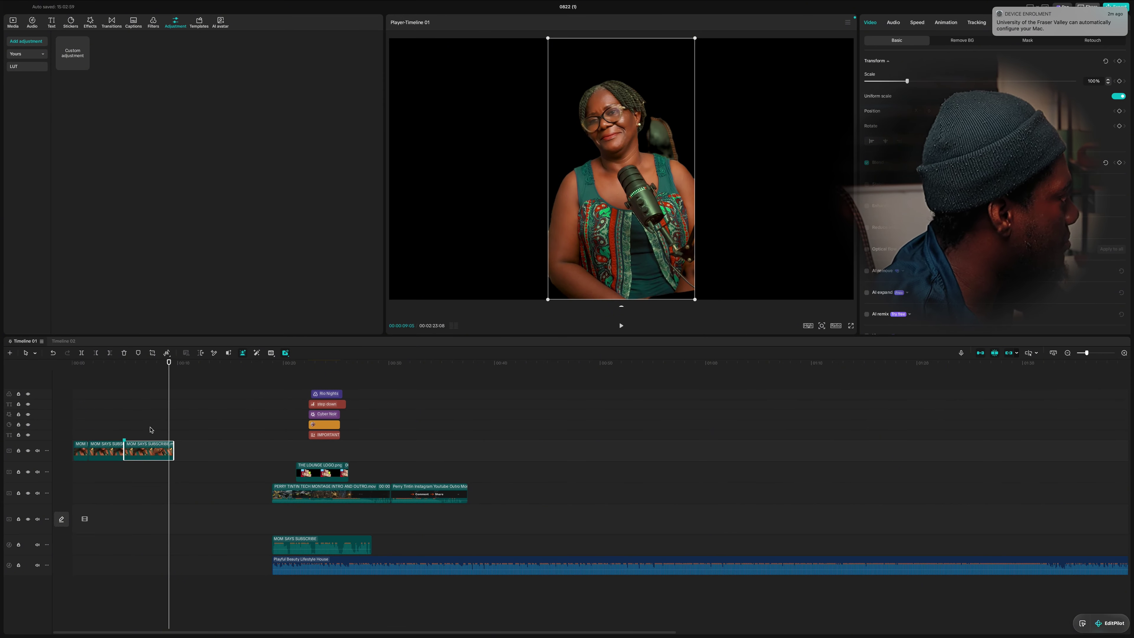
pyautogui.click(52, 353)
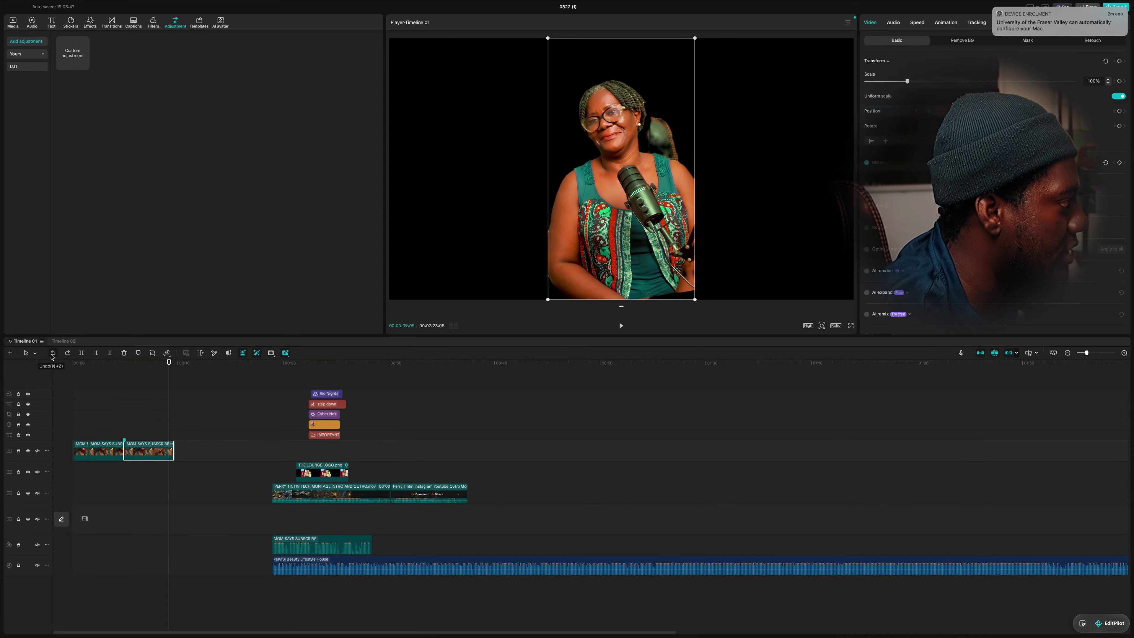
# Step: Try Stabilize at the Recommended level and Enhance quality at HD on the last MOM SAYS SUBSCRIBE piece
pyautogui.click(272, 353)
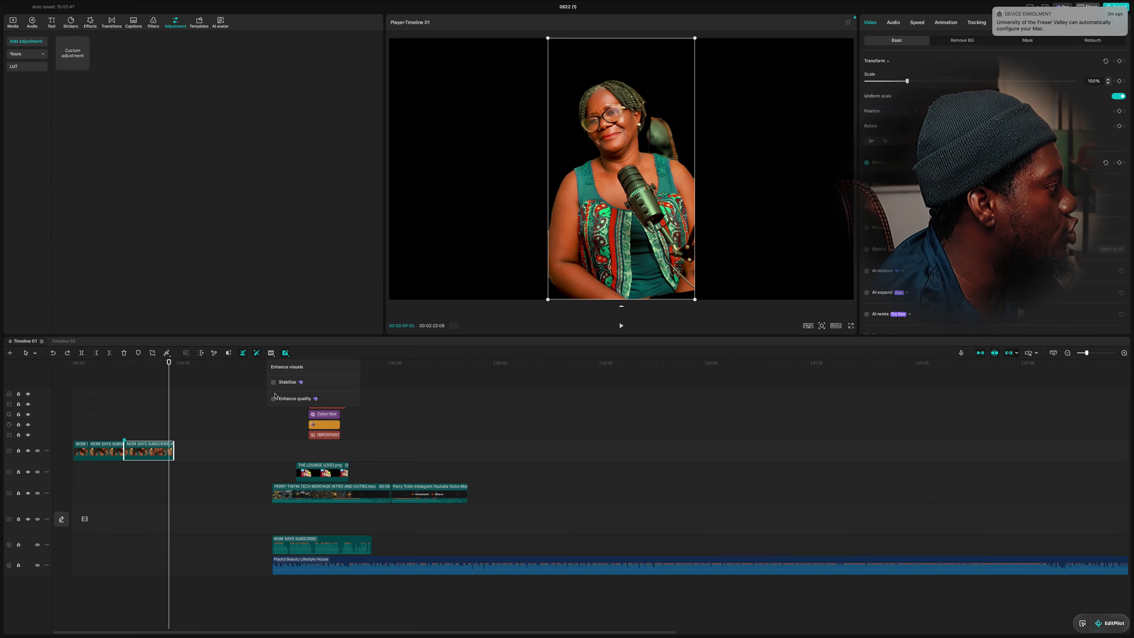
pyautogui.click(271, 355)
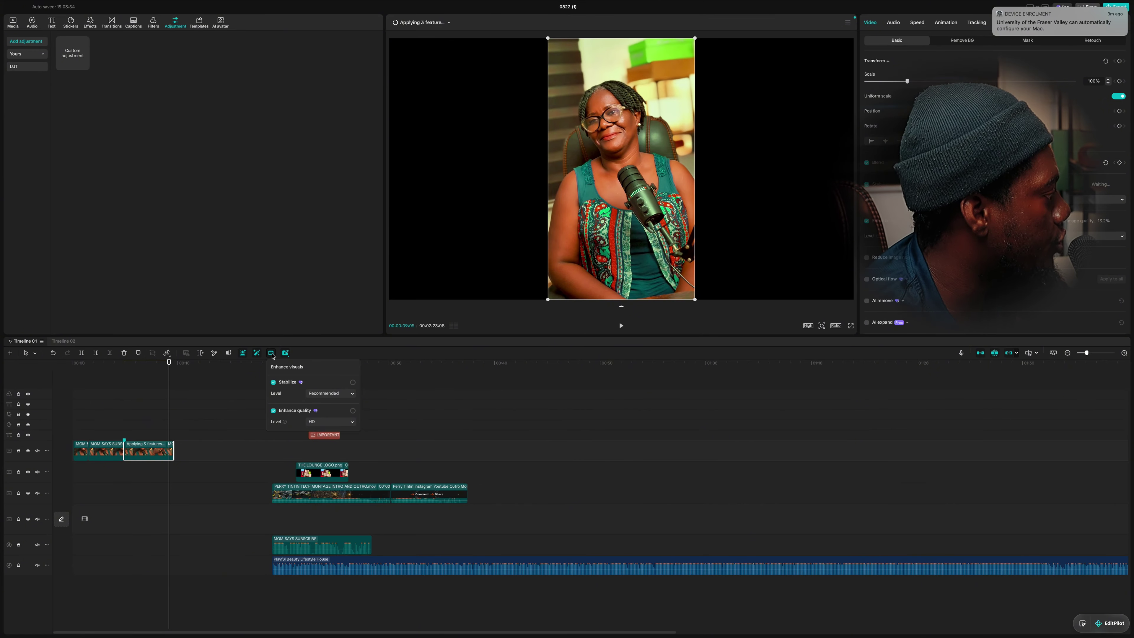
# Step: Turn off Extract audio for the last MOM SAYS SUBSCRIBE piece and apply audio enhancement to it
pyautogui.moveTo(286, 353)
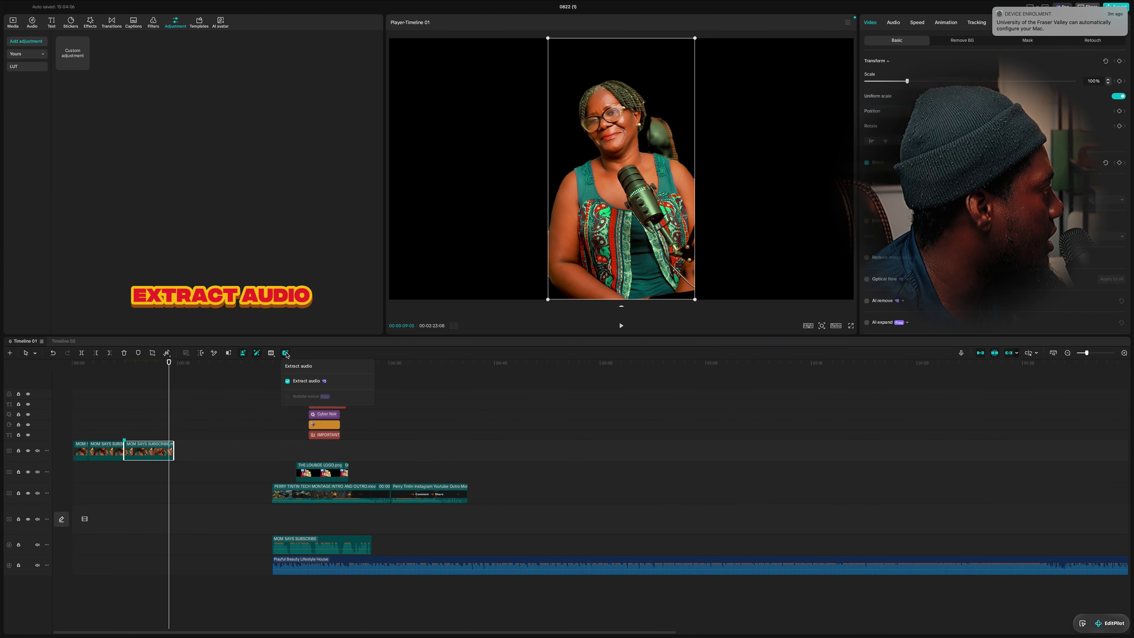
pyautogui.click(287, 382)
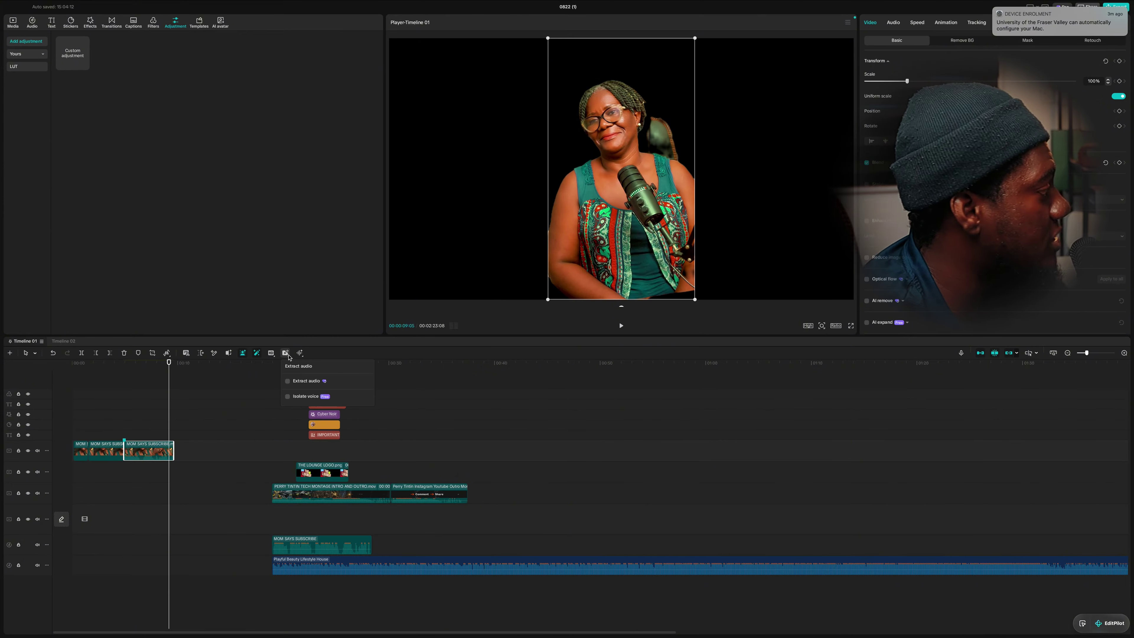
pyautogui.moveTo(301, 355)
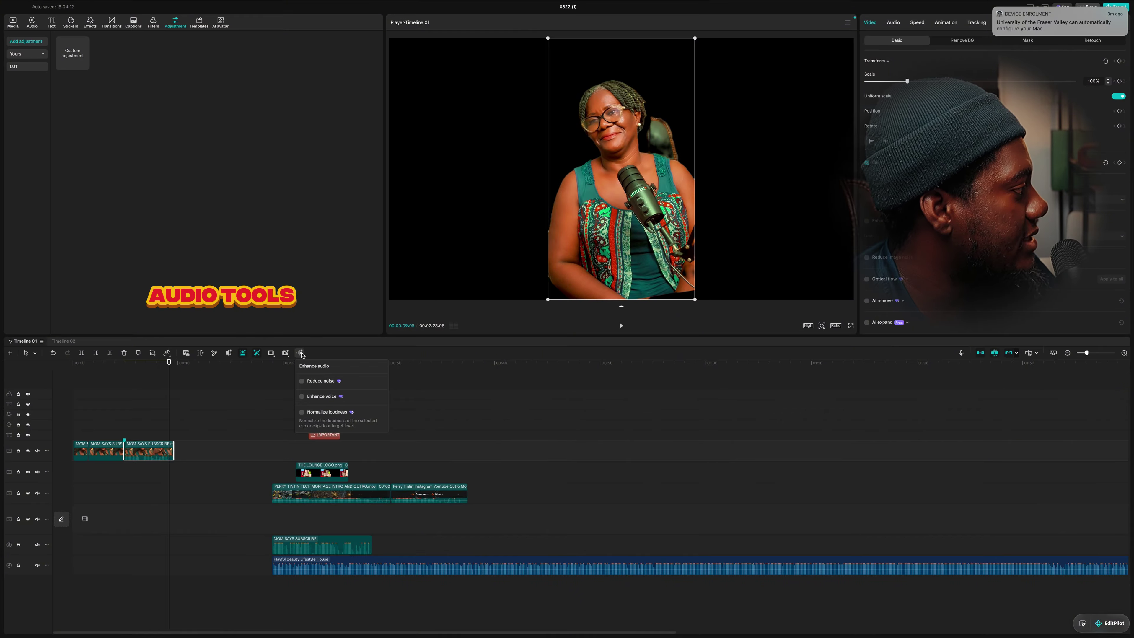
pyautogui.click(301, 353)
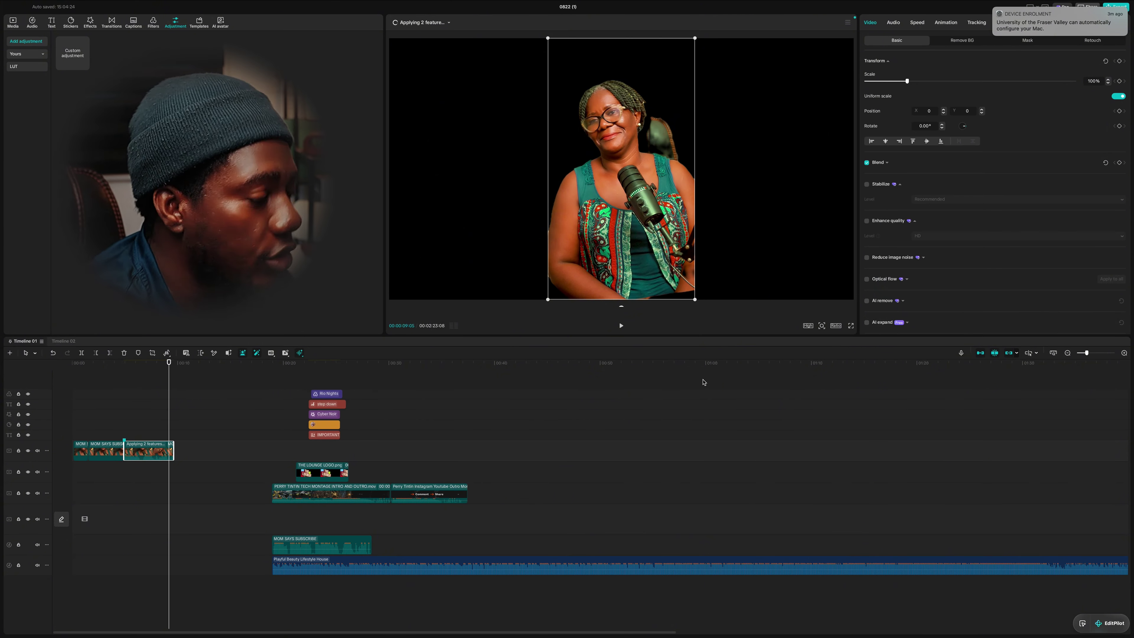
# Step: Open the Voiceover recorder, examine its available input devices and recording options, and close it without recording
pyautogui.click(962, 354)
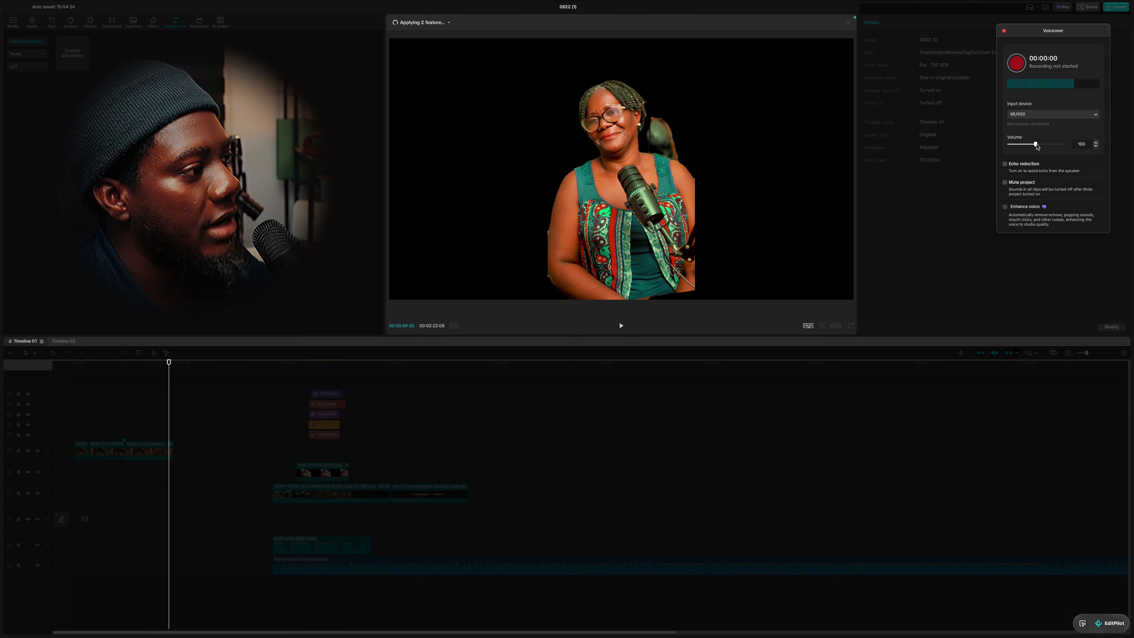
pyautogui.click(1068, 116)
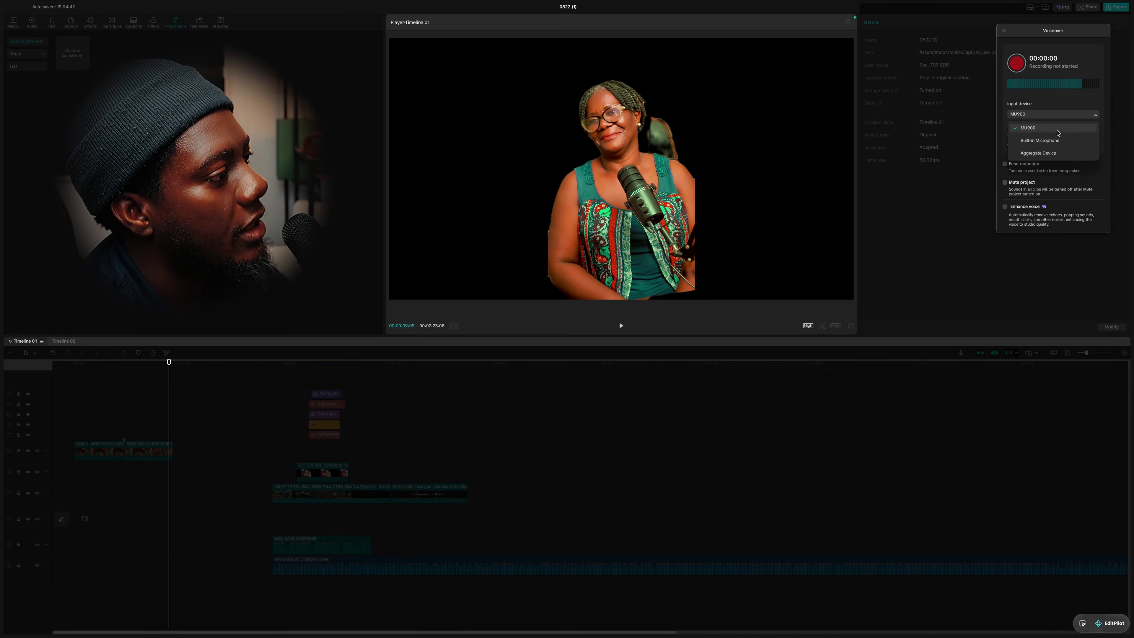
pyautogui.click(1054, 108)
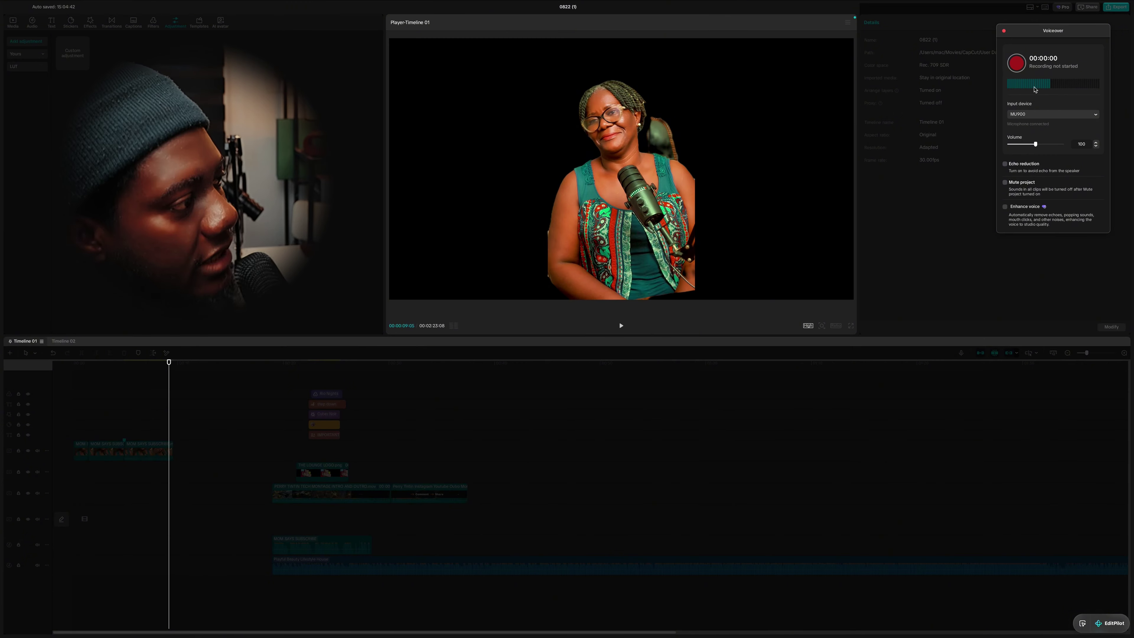
pyautogui.click(1004, 31)
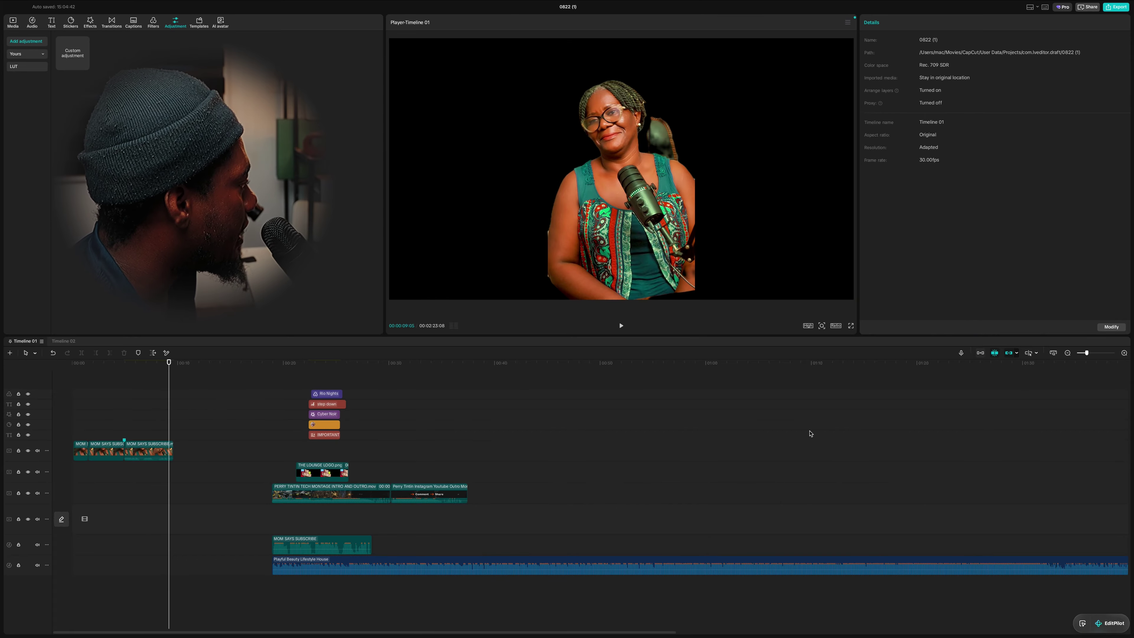
# Step: Move the three MOM SAYS SUBSCRIBE pieces and the tech montage clip onto the main track, and close their gap with the main track magnet
pyautogui.click(273, 515)
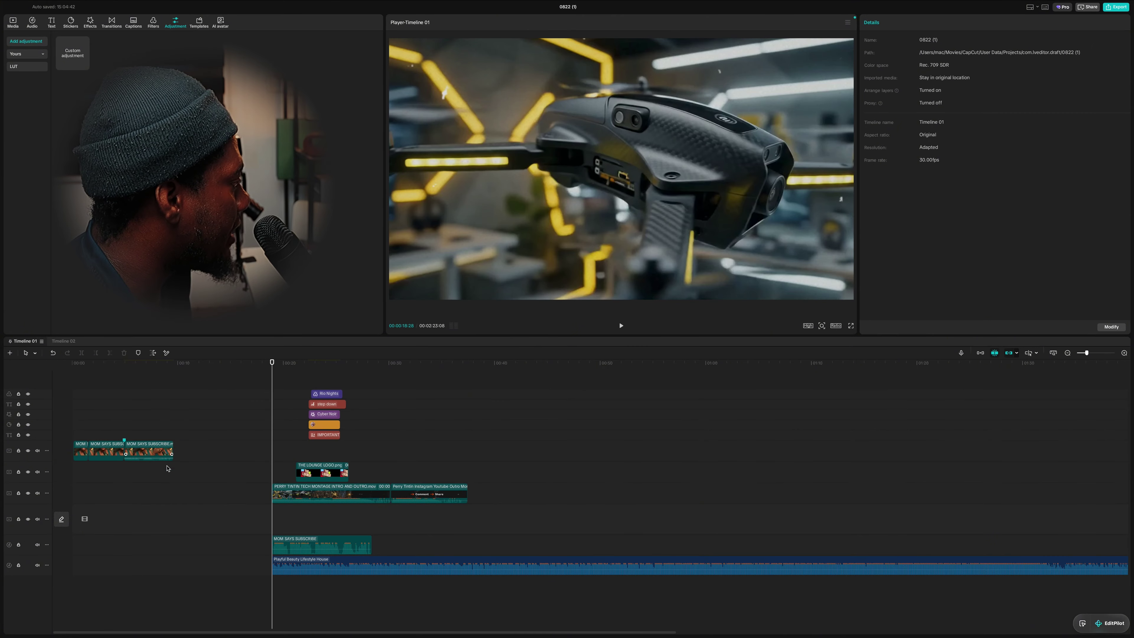
pyautogui.moveTo(146, 451); pyautogui.dragTo(144, 515)
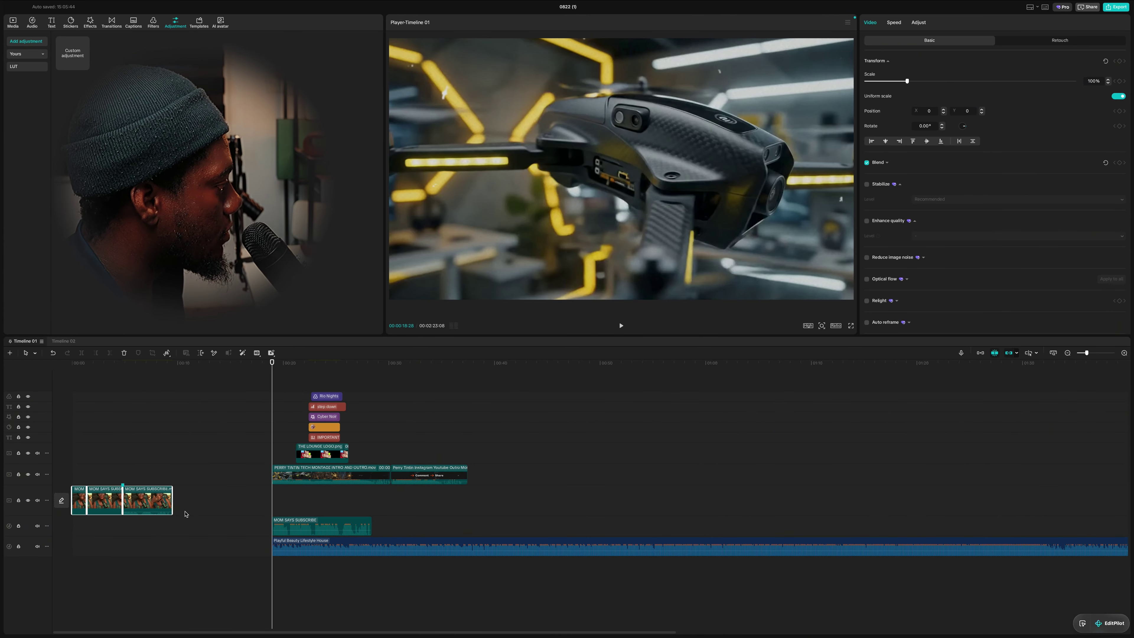
pyautogui.moveTo(292, 477); pyautogui.dragTo(288, 501)
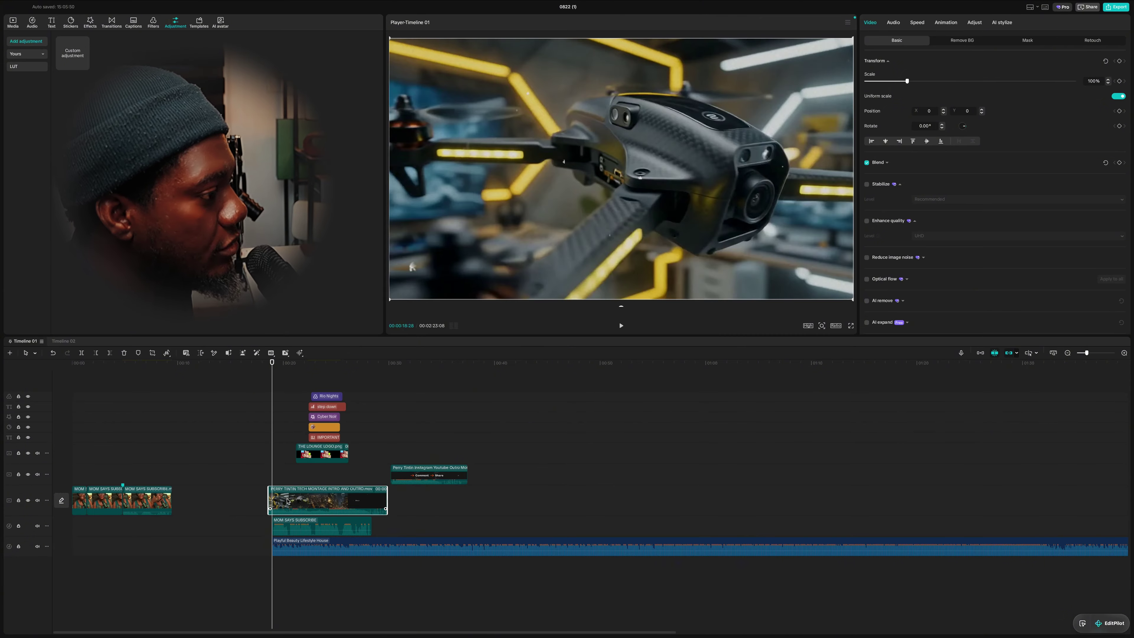
pyautogui.click(981, 353)
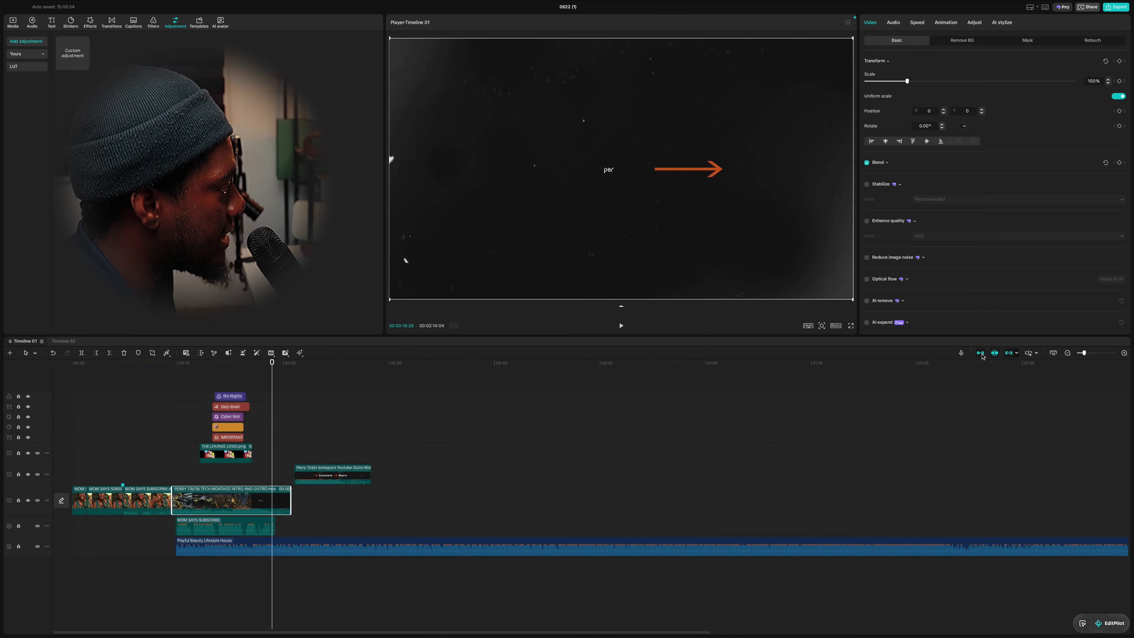
# Step: Turn off the main track magnet and move all clips except the MOM SAYS SUBSCRIBE video pieces so the montage starts at about 00:28
pyautogui.click(981, 354)
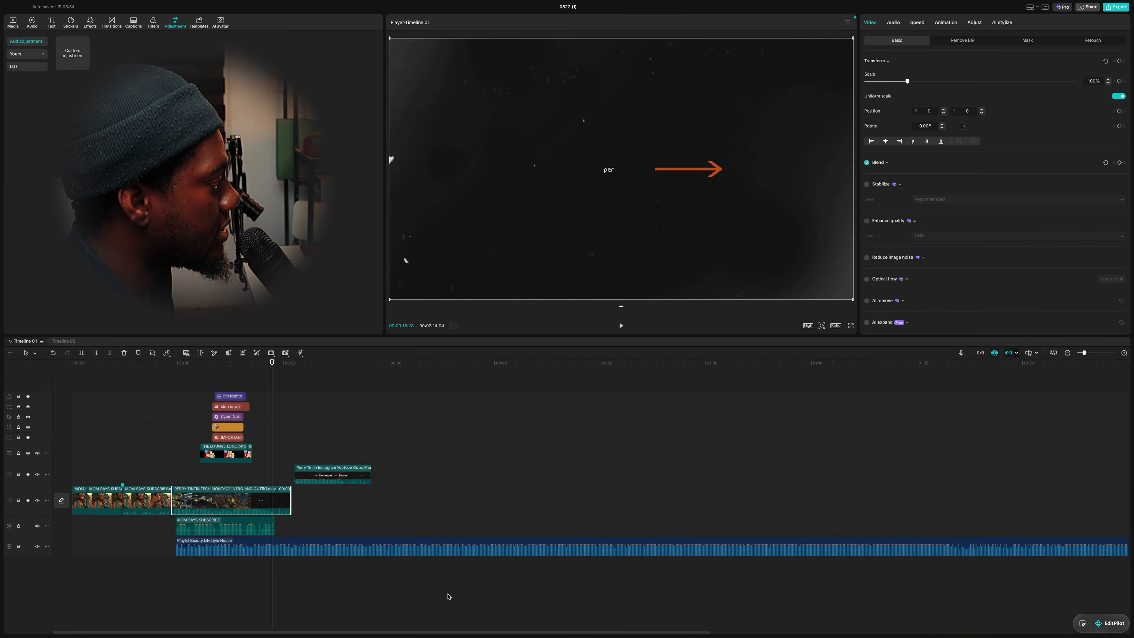
pyautogui.moveTo(449, 597); pyautogui.dragTo(210, 383)
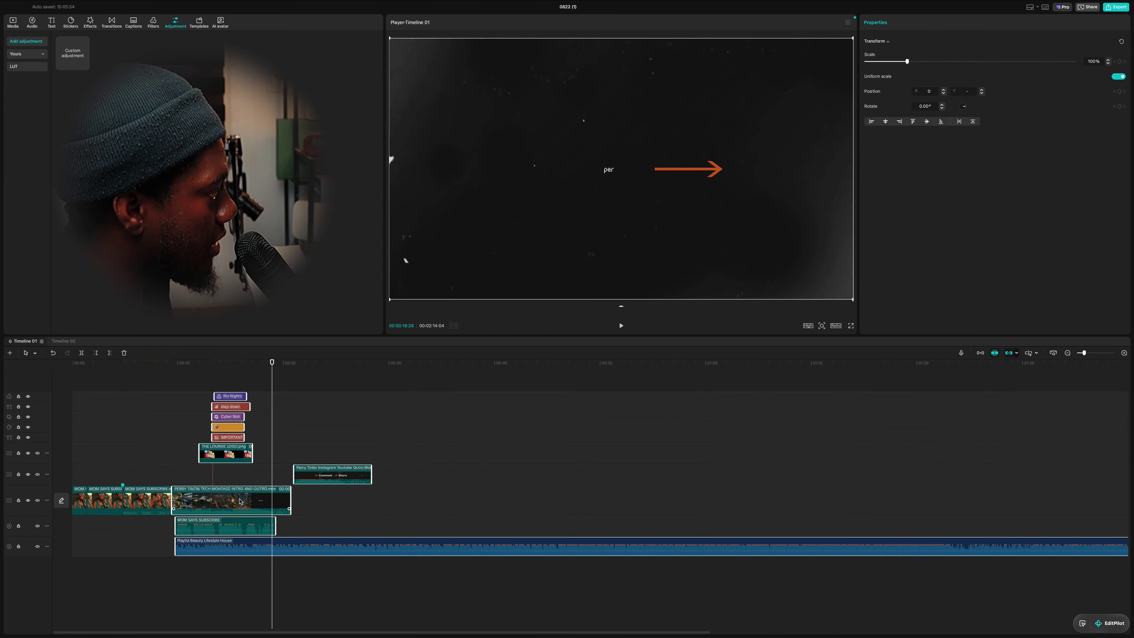
pyautogui.moveTo(271, 502); pyautogui.dragTo(433, 502)
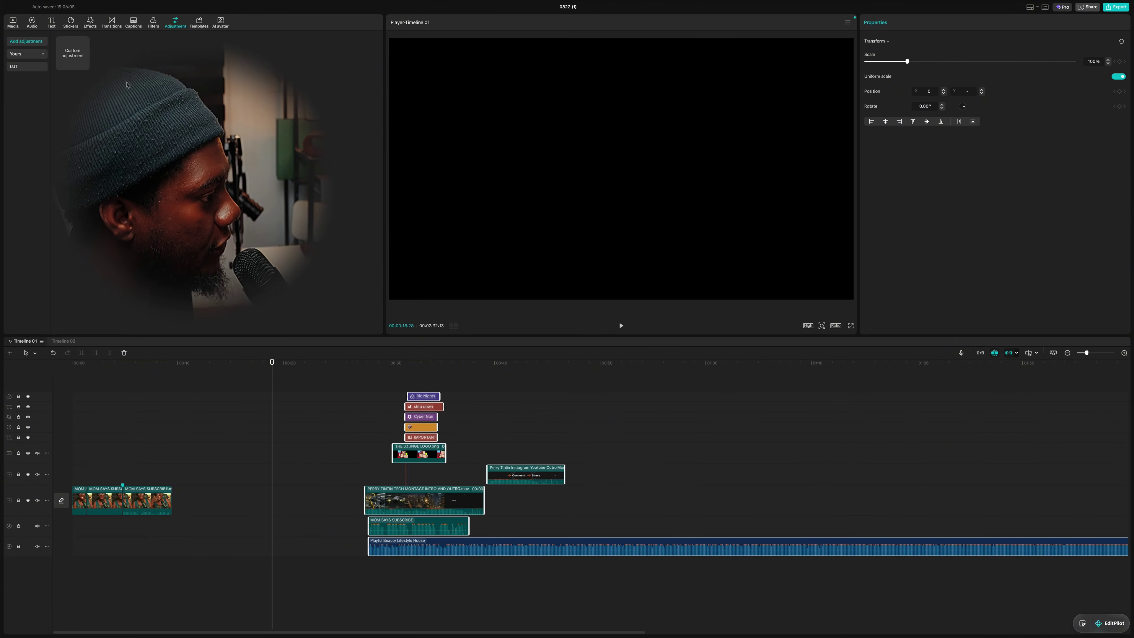